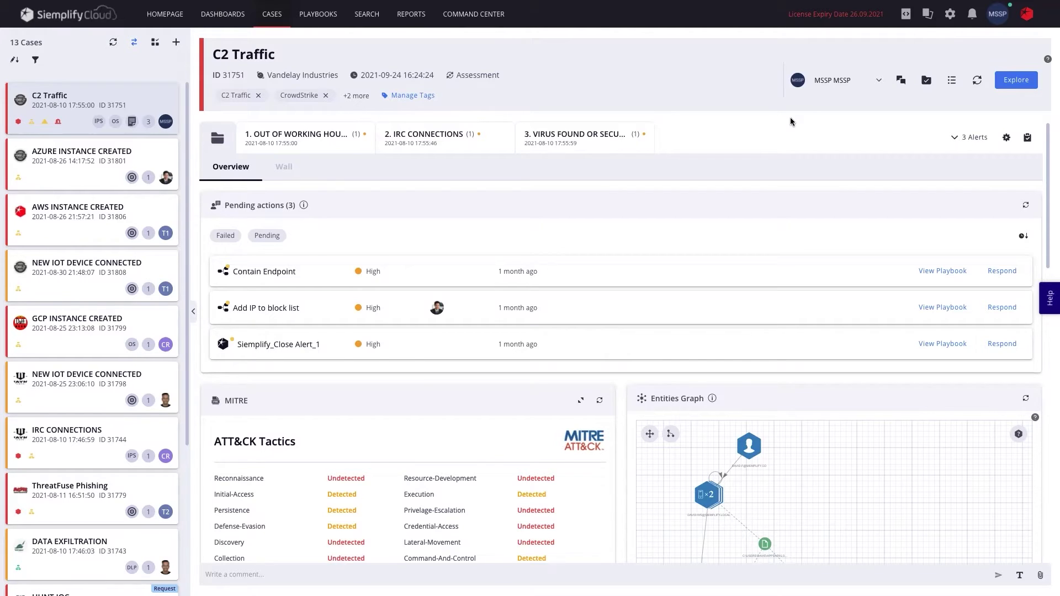
Open the gear-icon admin dropdown from the C2 Traffic case page
left_click(954, 19)
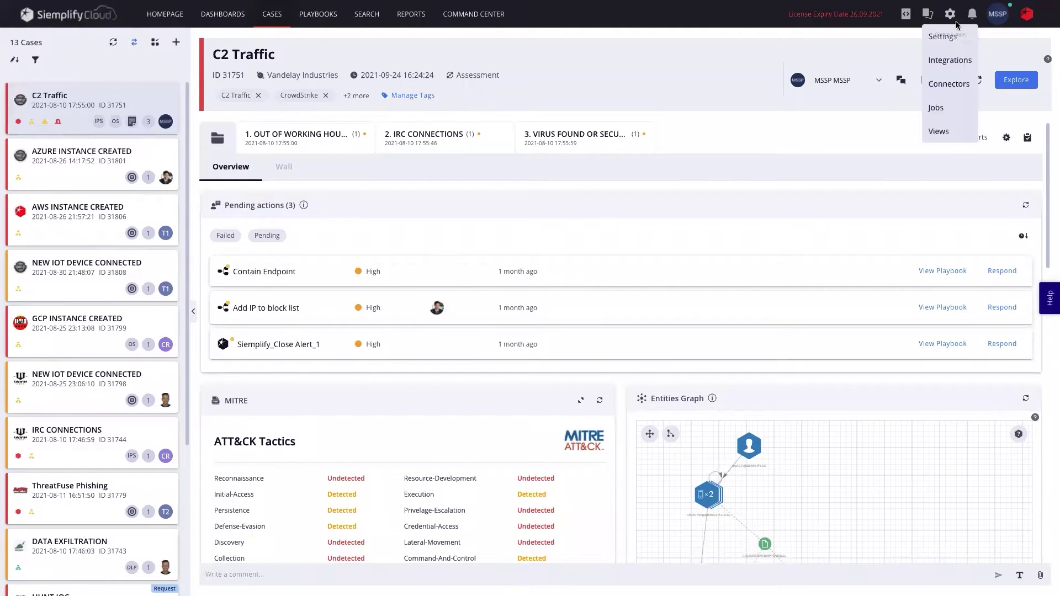
Go to Settings, review the six SOC tenant environments, then open Organization Permissions
left_click(955, 36)
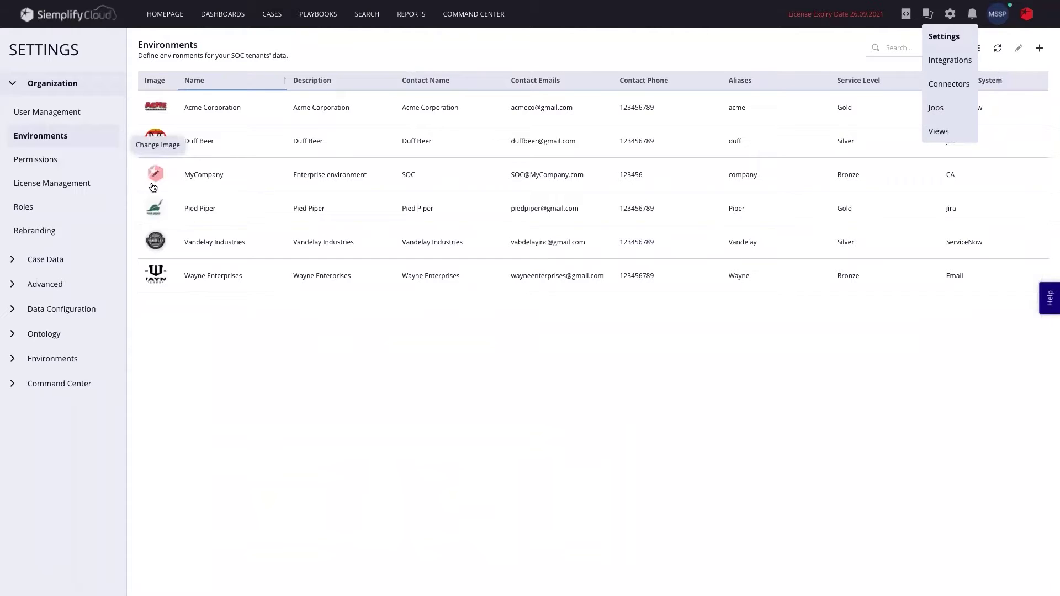
left_click(261, 370)
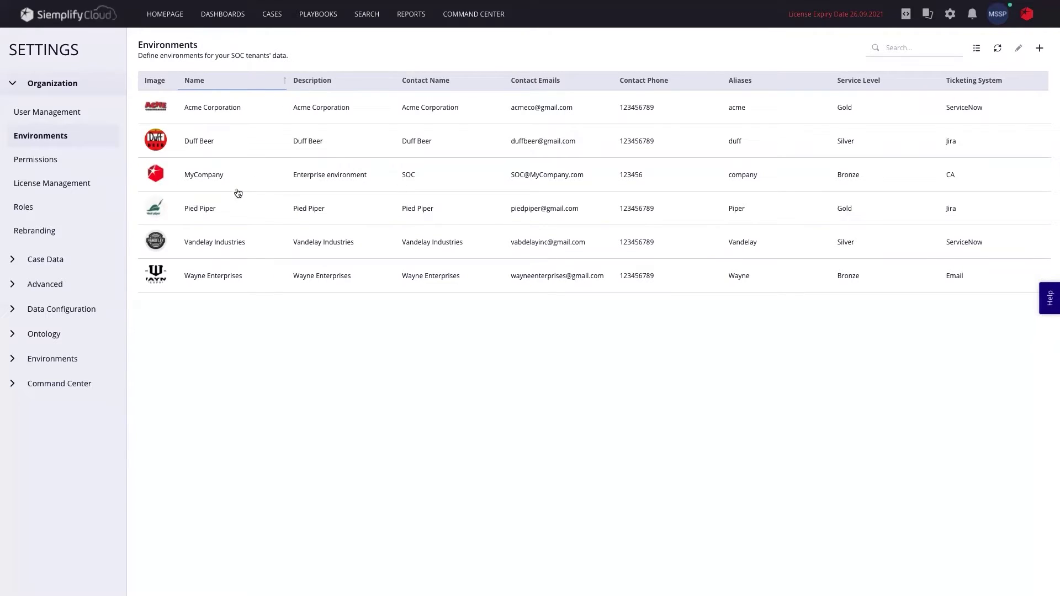
left_click(55, 161)
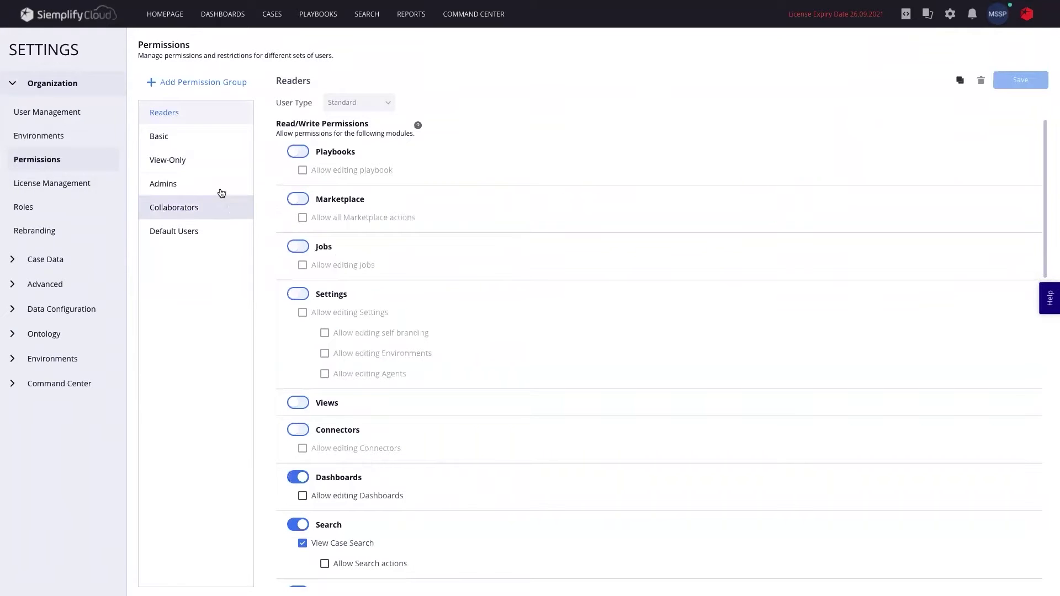
Review the Collaborators group's Read/Write permissions, including Allow Respond to Actions and Allow Case Chat
left_click(188, 208)
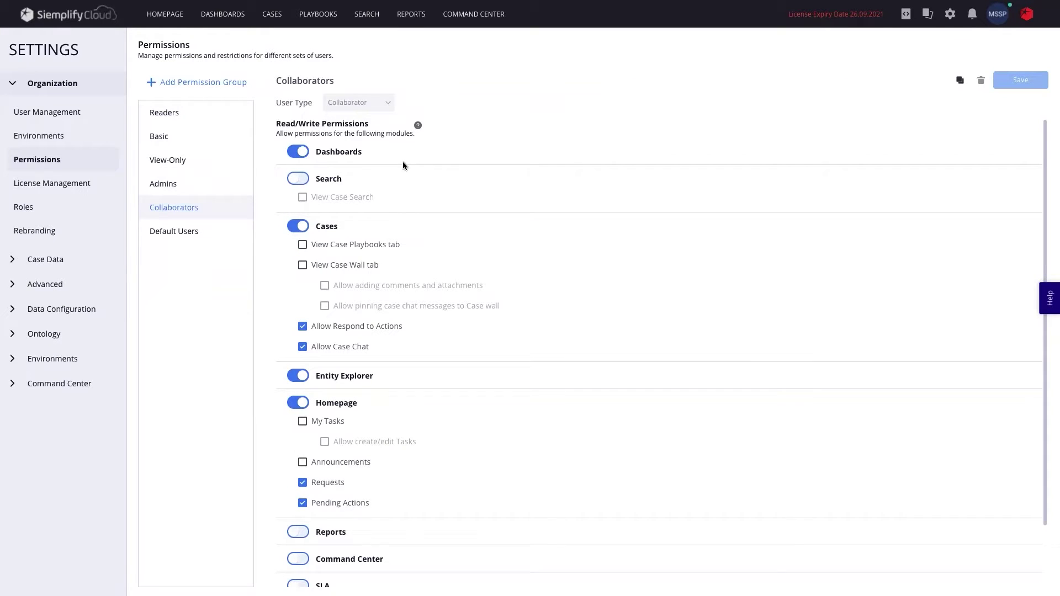
scroll(538, 314, "down", 1)
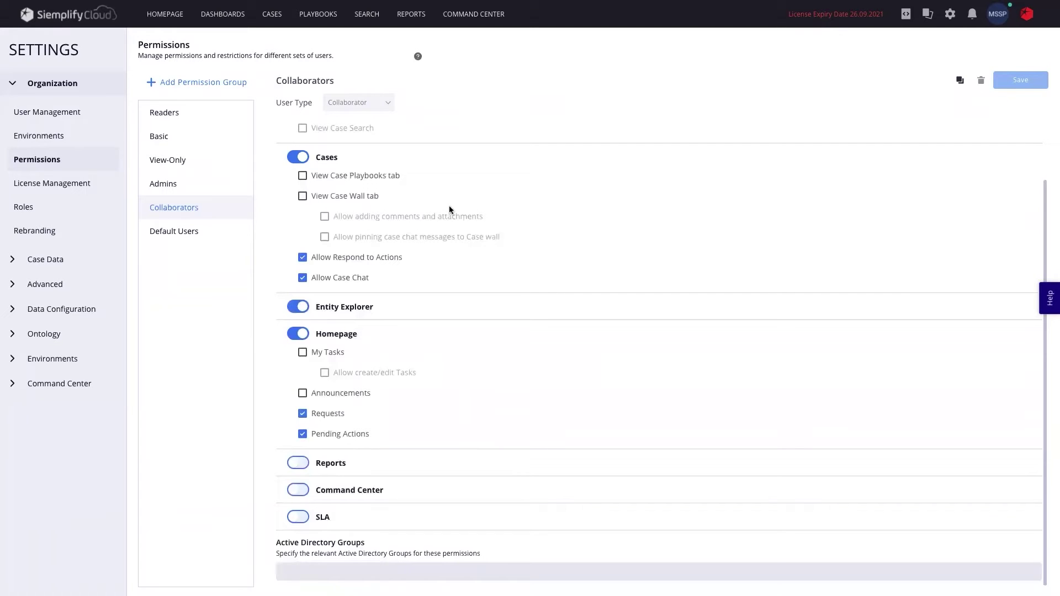
scroll(451, 228, "up", 1)
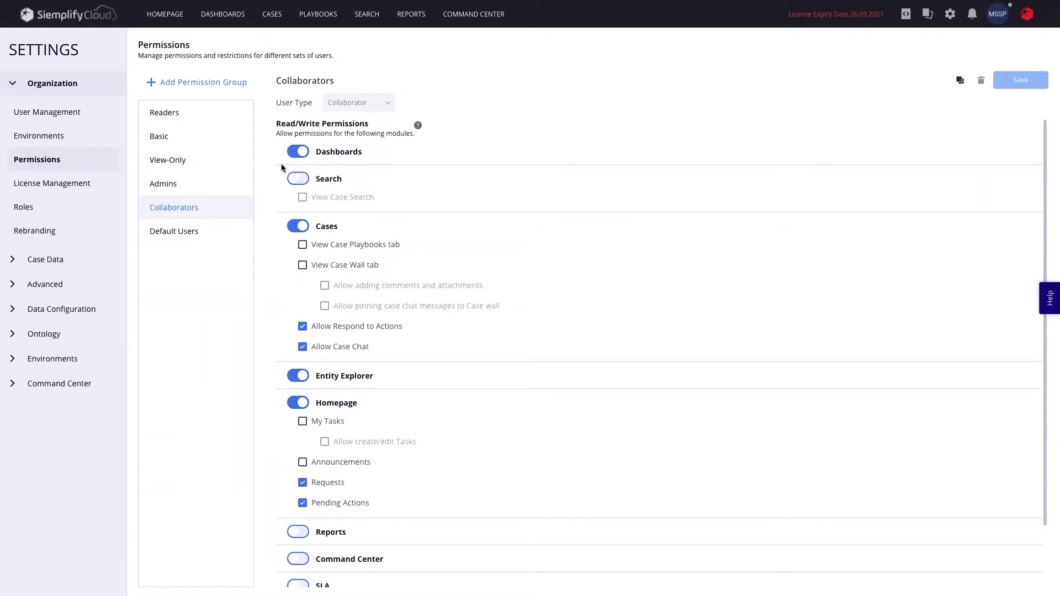
Check in User Management that the Customer user has the Vandelay Industries environment, closing without saving
left_click(87, 112)
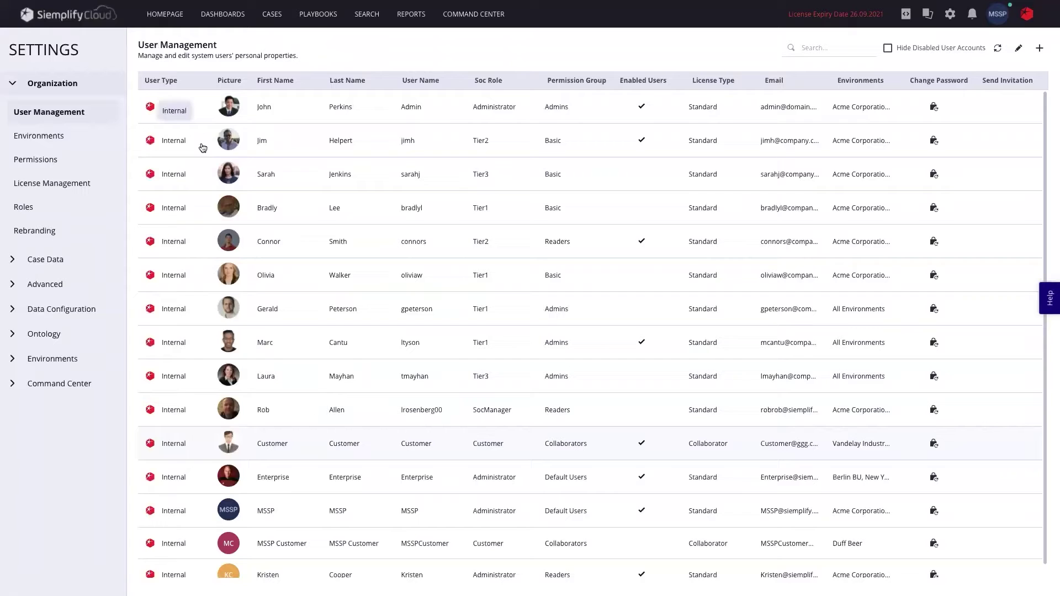
left_click_drag(266, 448, 511, 450)
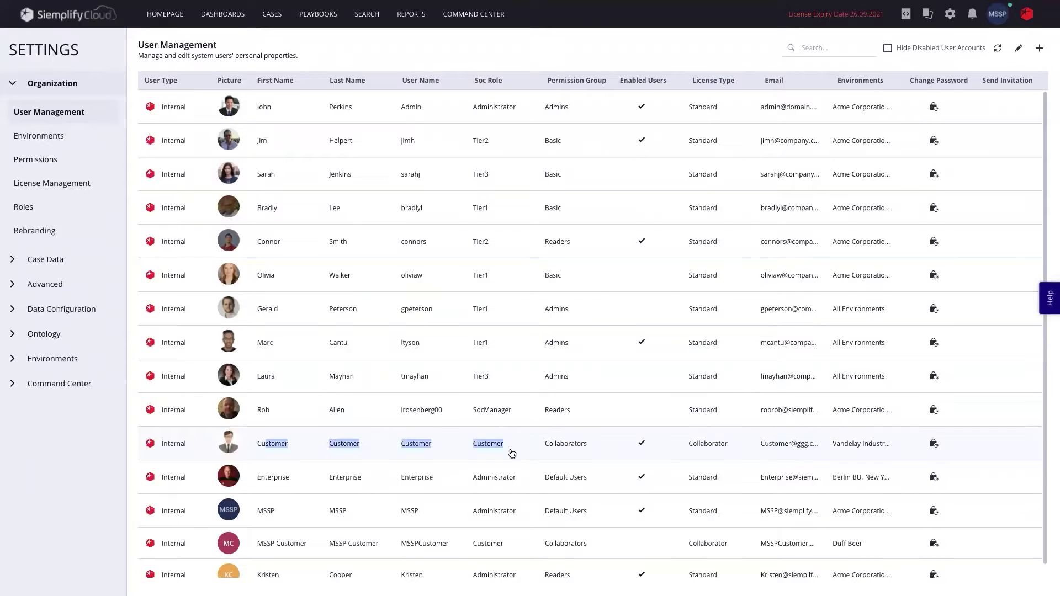
left_click(511, 449)
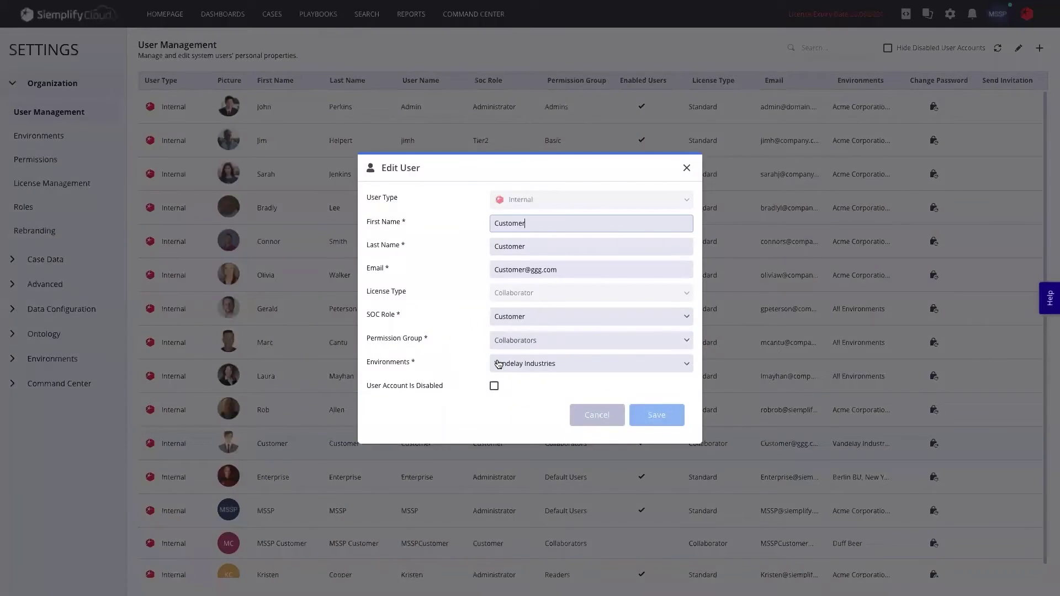
left_click(499, 364)
left_click(461, 354)
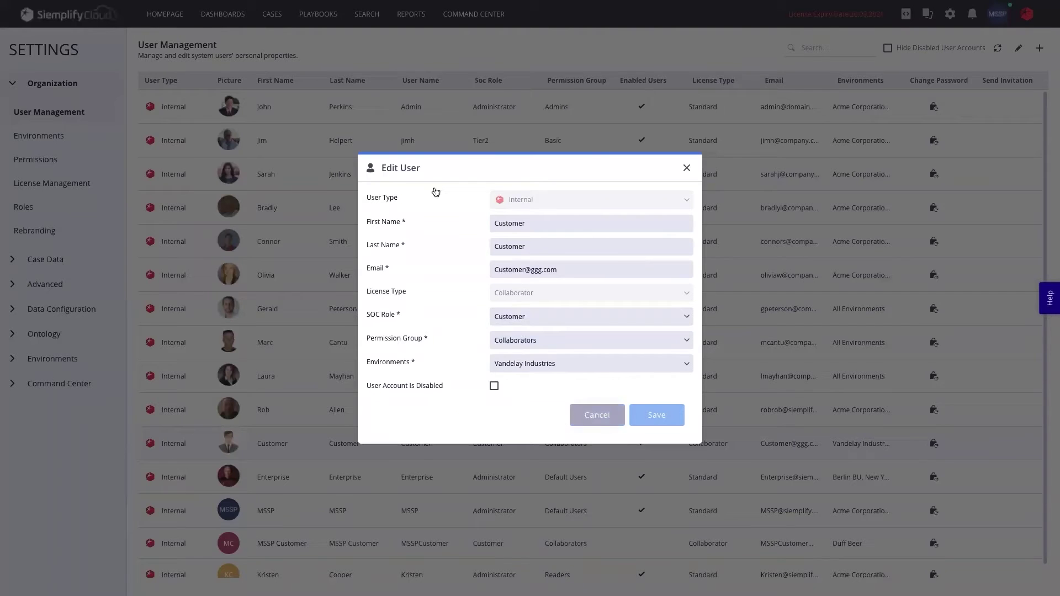
left_click(276, 47)
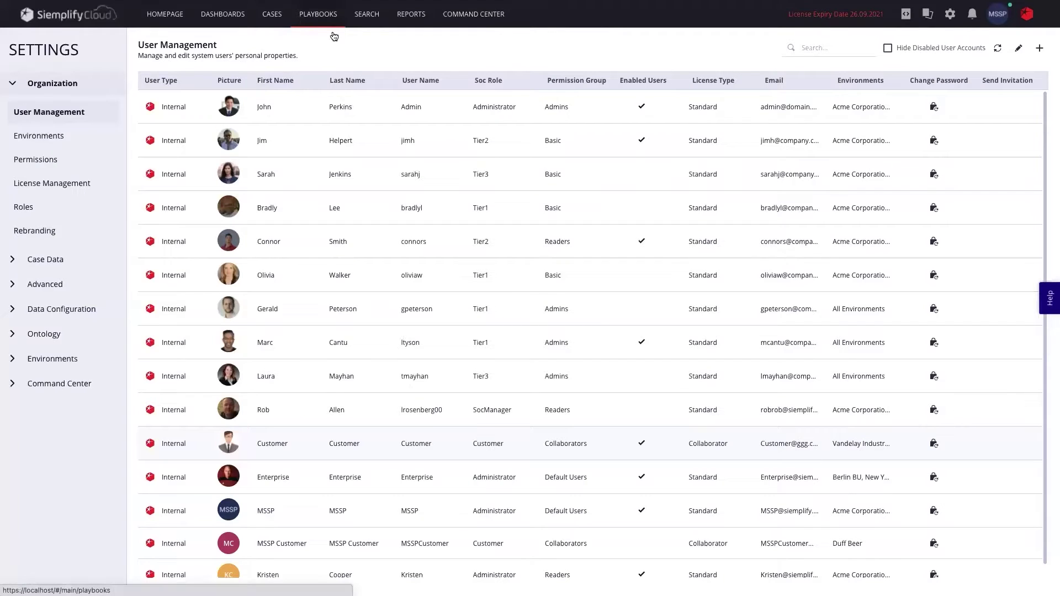
Open the Phishing playbook and zoom the canvas onto its Is suspicious? condition branches
left_click(319, 16)
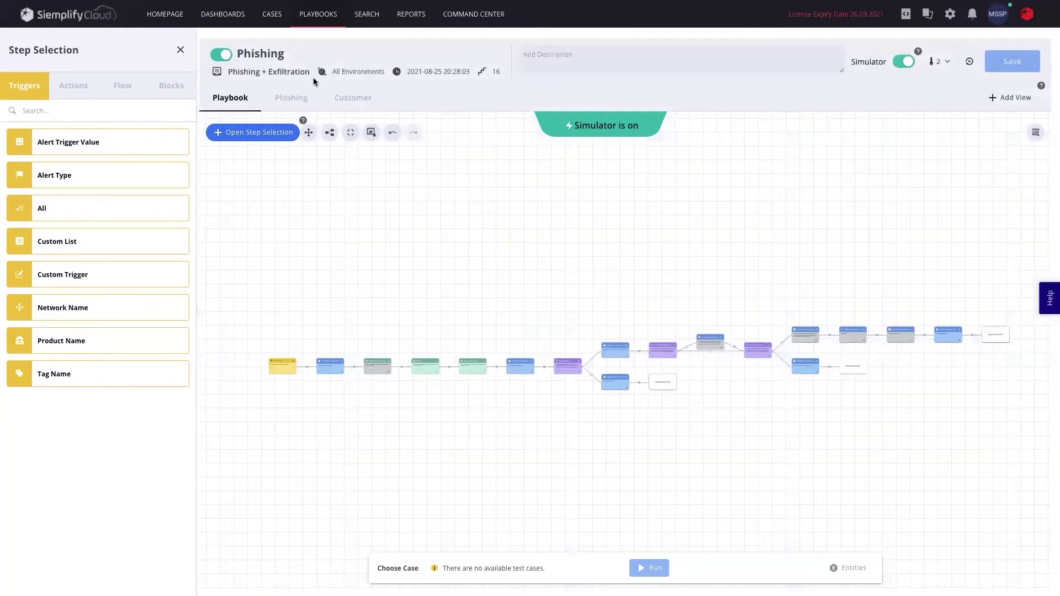
scroll(423, 330, "up", 5)
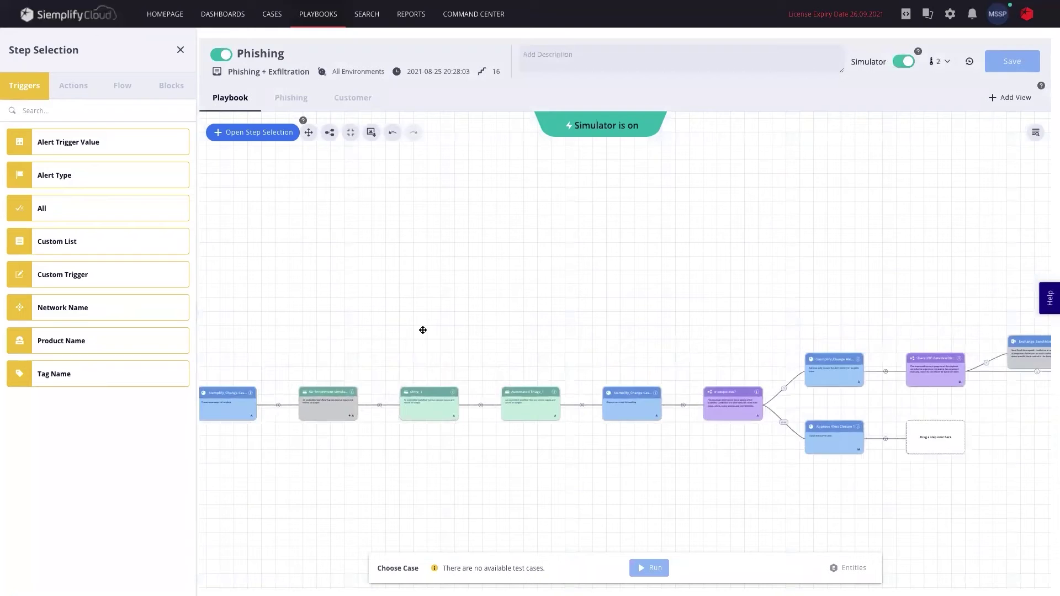
scroll(705, 280, "up", 5)
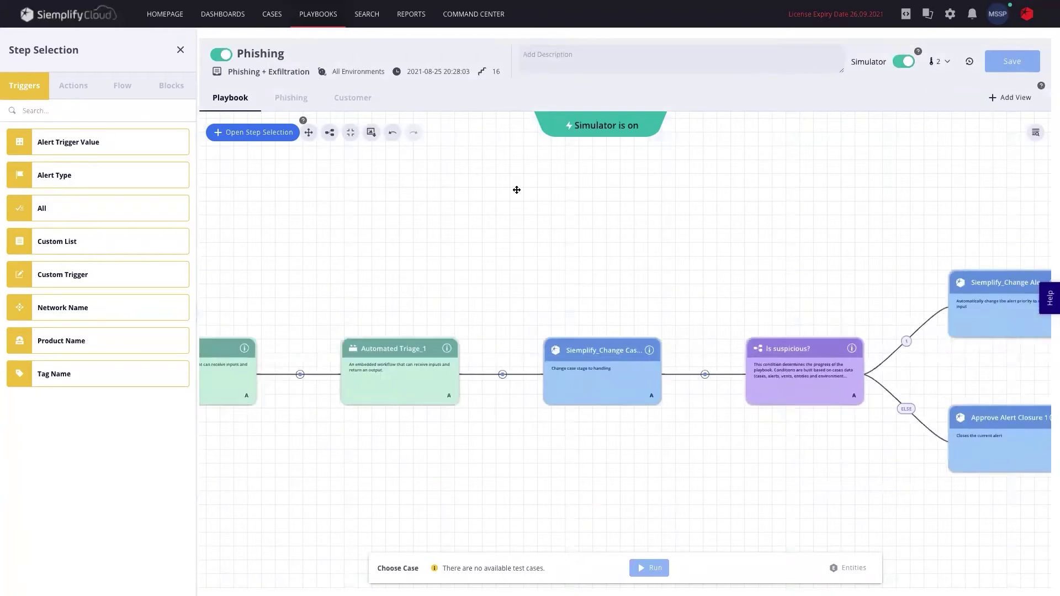
scroll(517, 190, "right", 5)
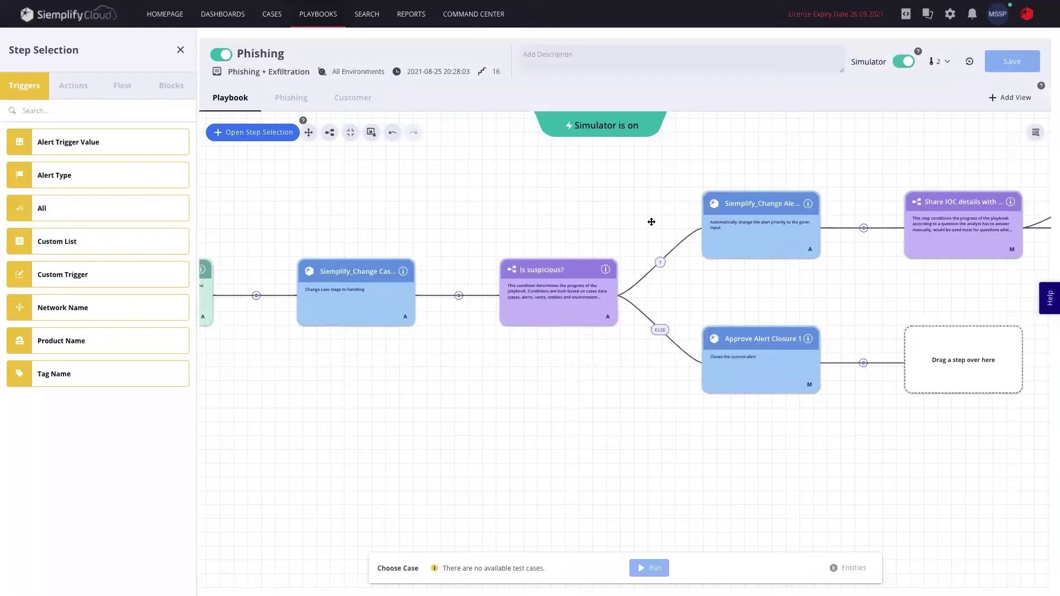
left_click(1002, 103)
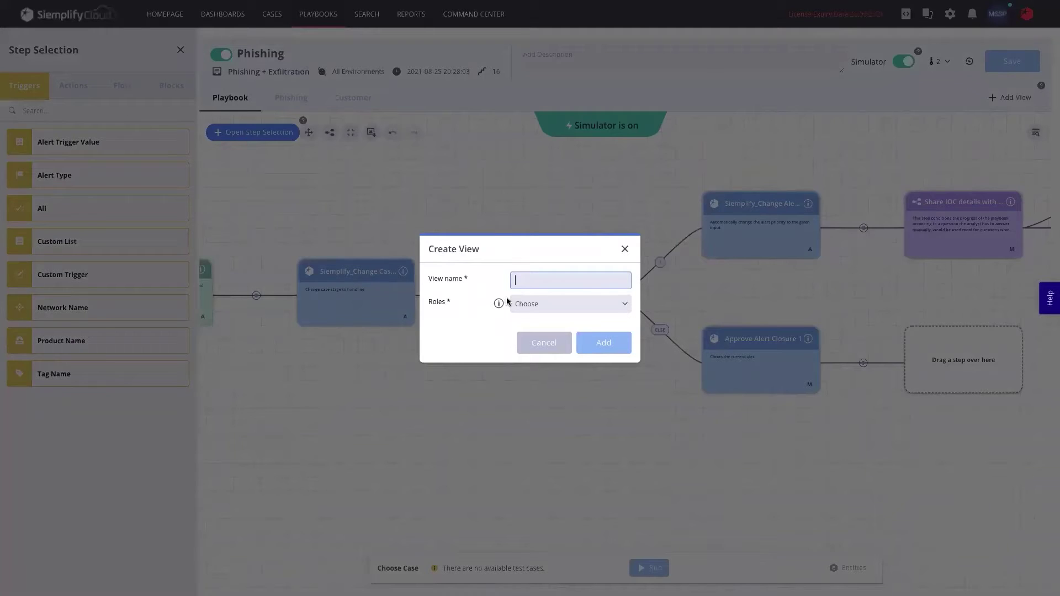
left_click(545, 303)
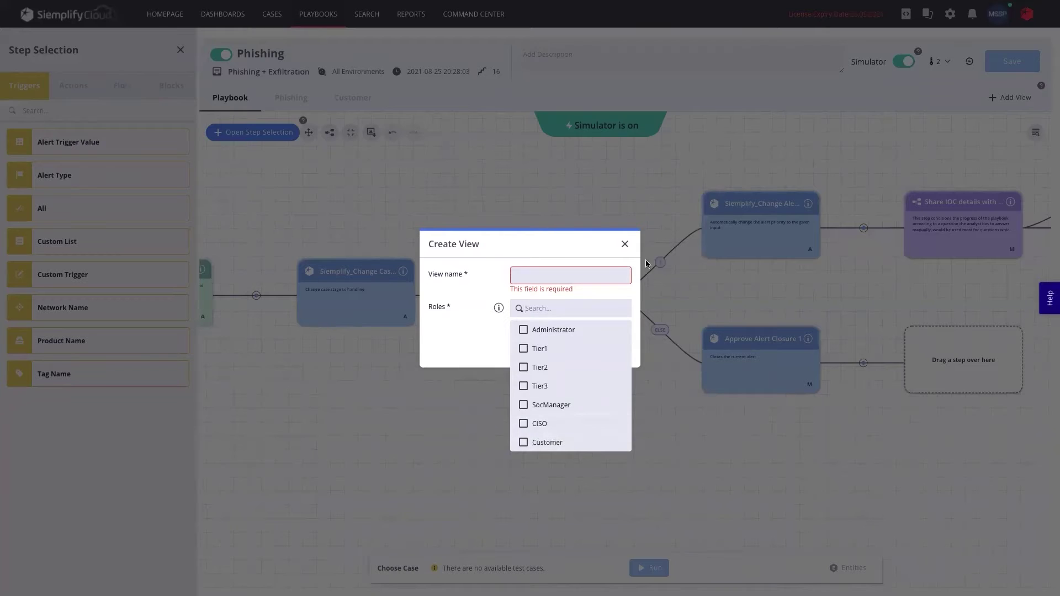
left_click(619, 261)
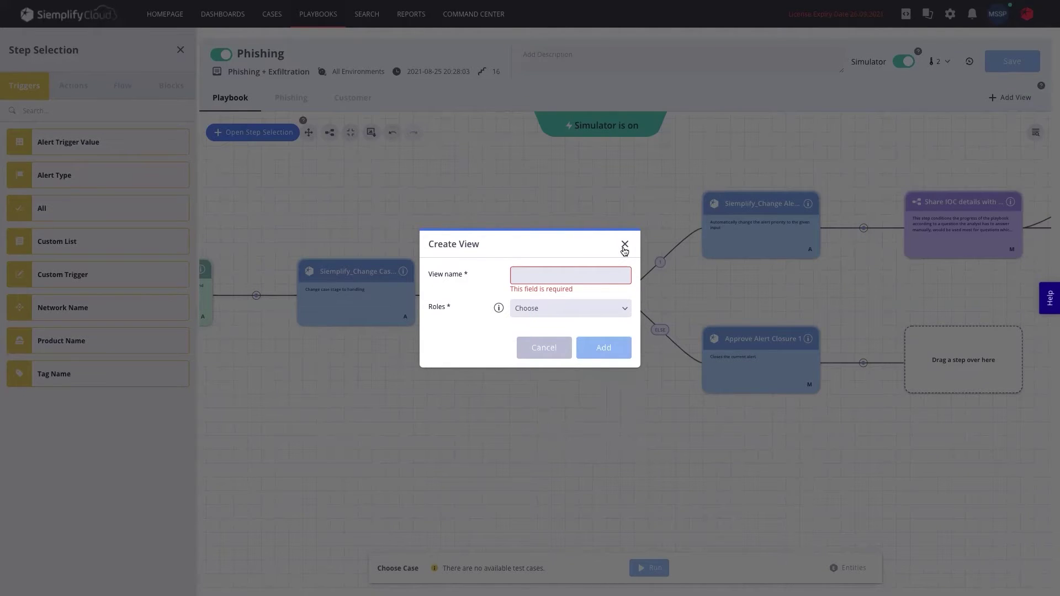
left_click(624, 247)
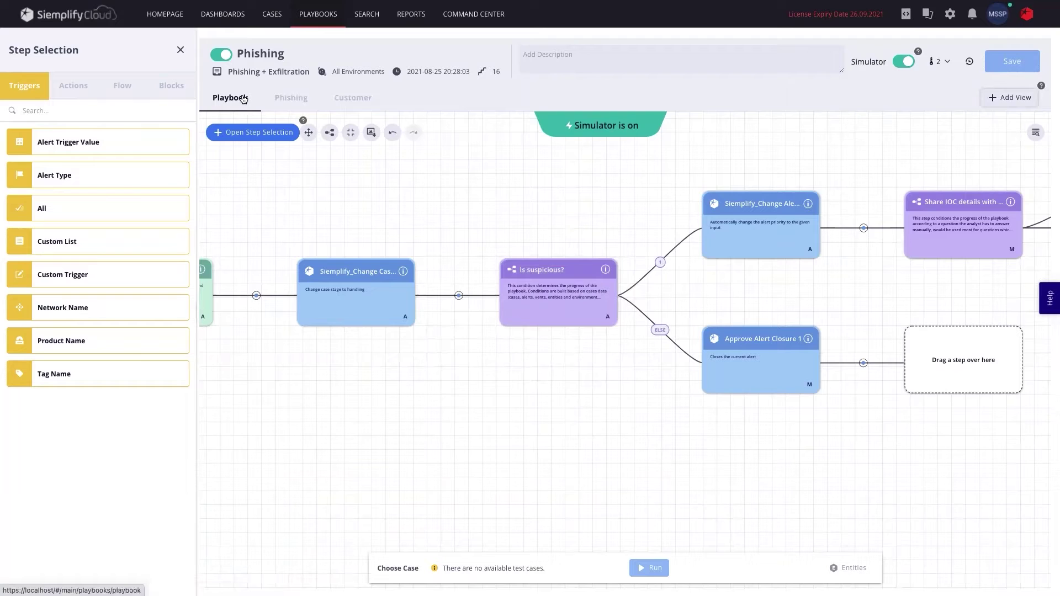
Scroll through the widgets of the Phishing view layout
left_click(287, 100)
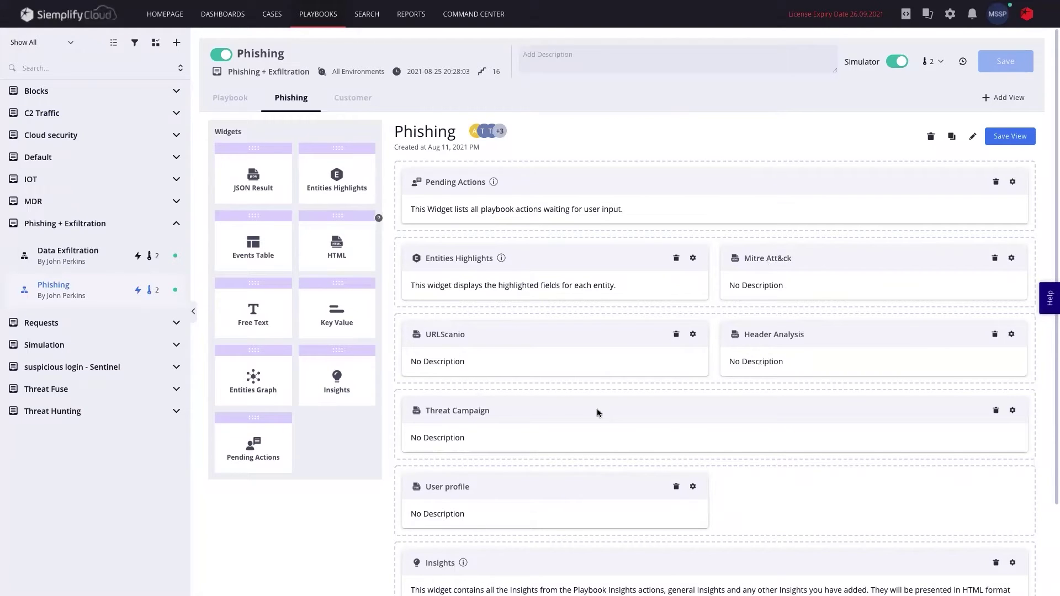
scroll(552, 442, "down", 2)
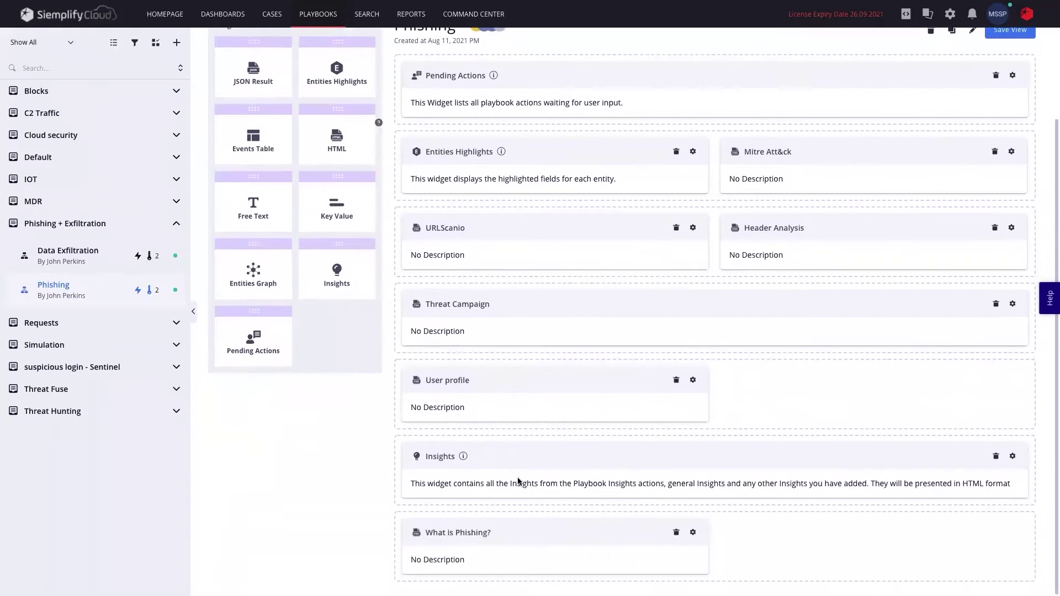
scroll(552, 466, "up", 2)
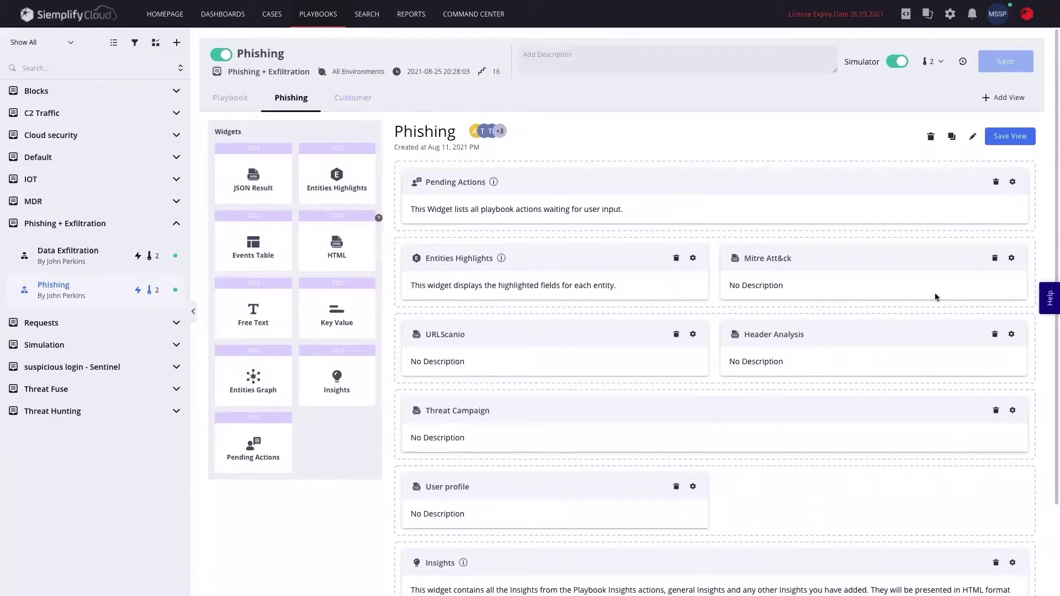
Inspect the Header Analysis widget's configuration and close it unchanged
left_click(1012, 335)
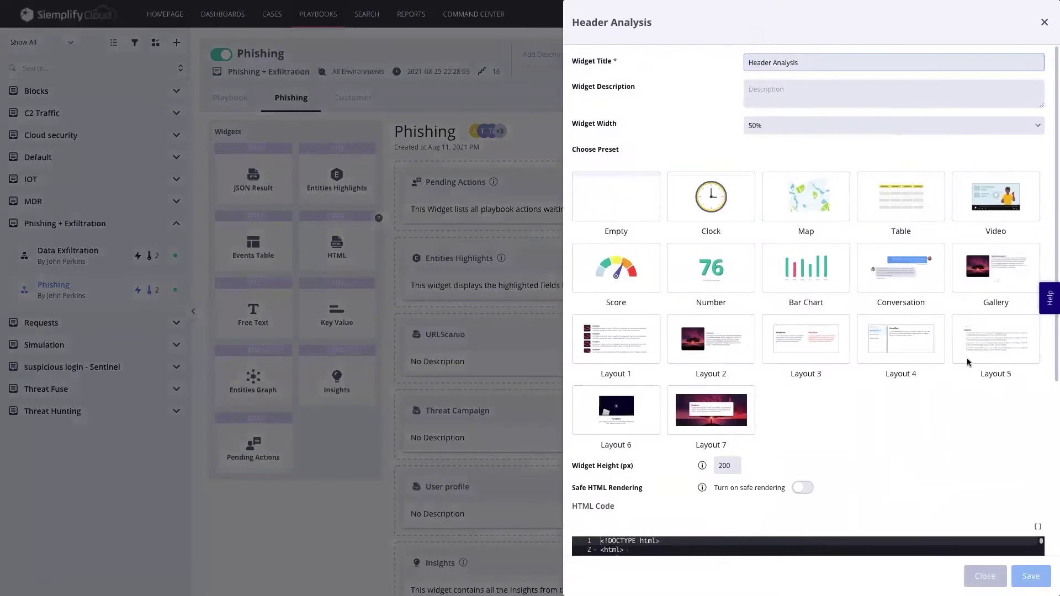
scroll(764, 287, "down", 4)
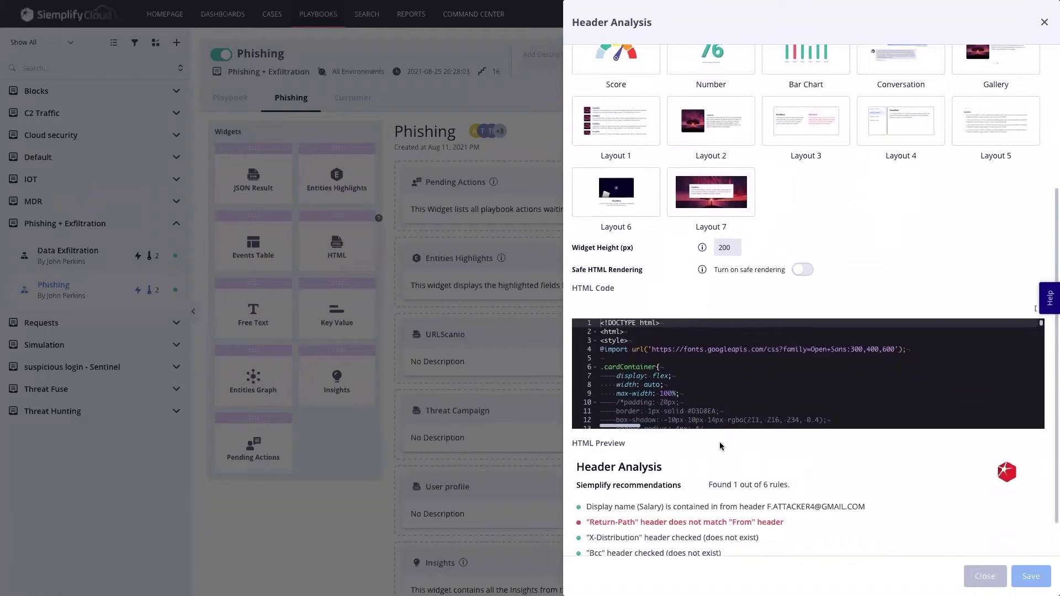
scroll(720, 448, "down", 6)
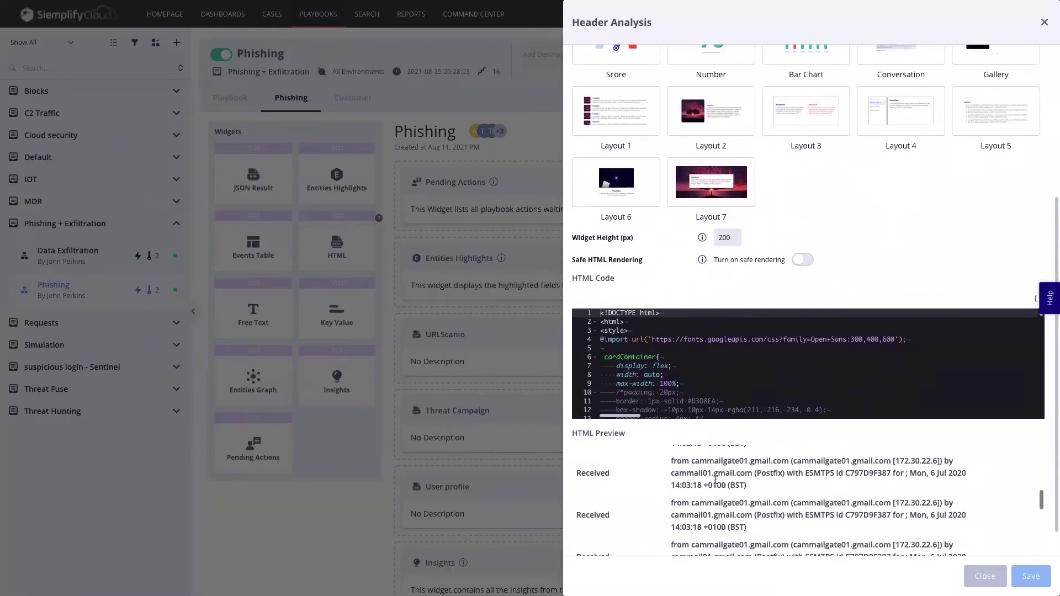
scroll(715, 480, "down", 5)
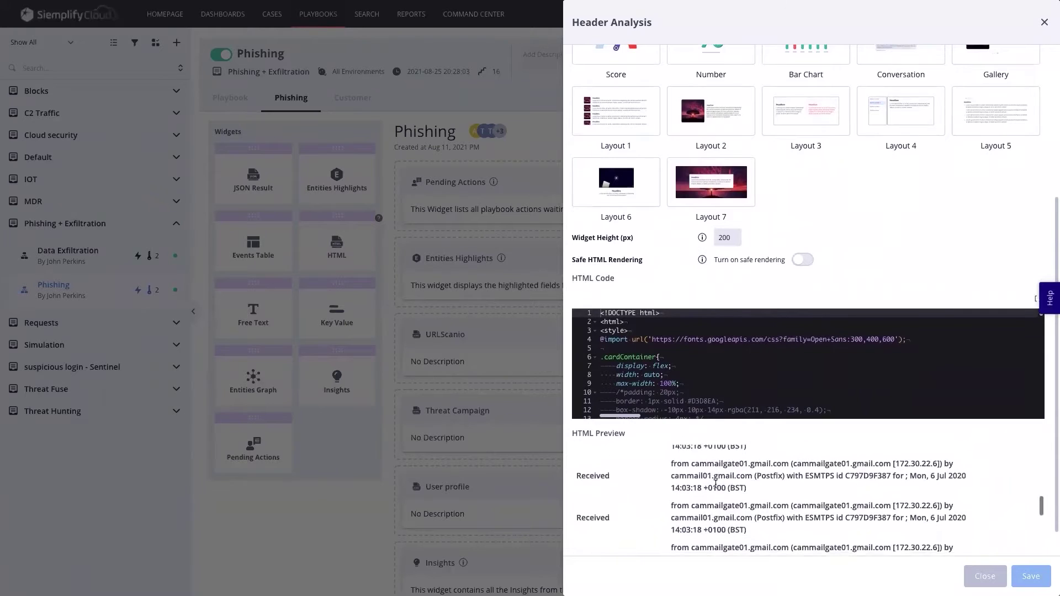
left_click(985, 576)
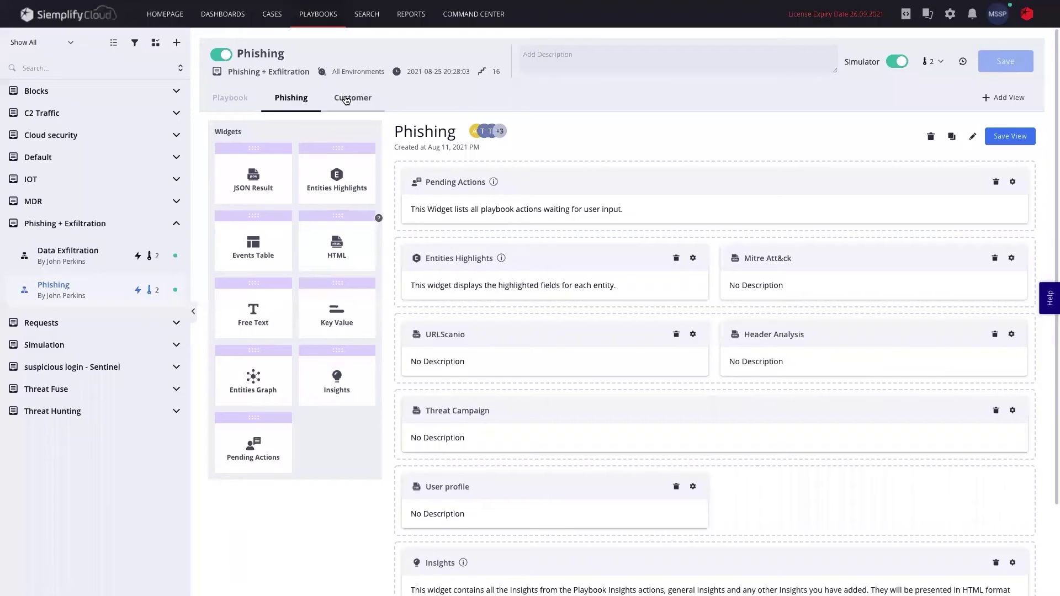
Switch the layout to the Customer view
left_click(346, 99)
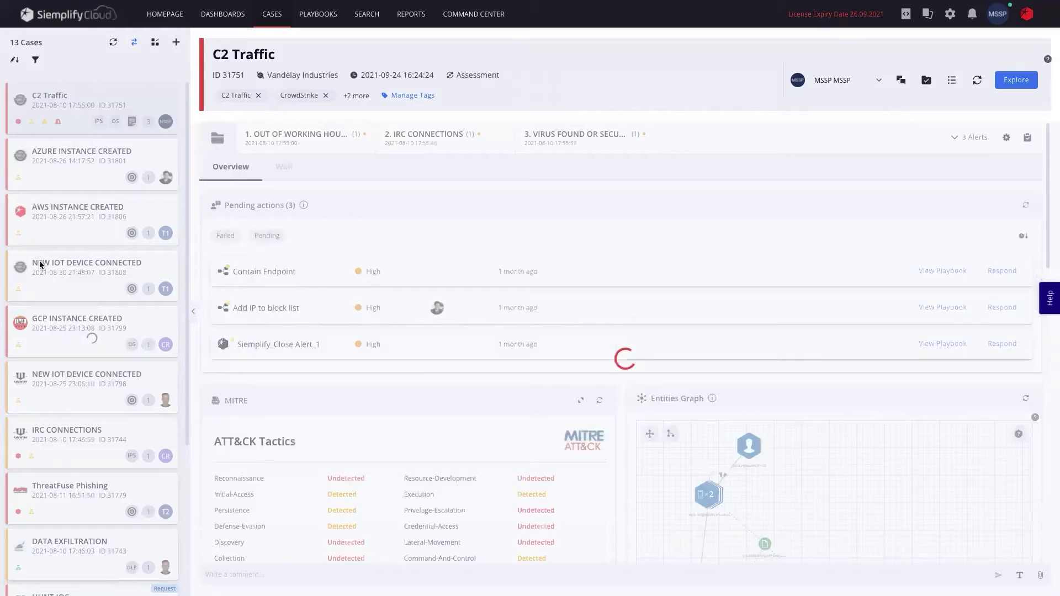
left_click(25, 93)
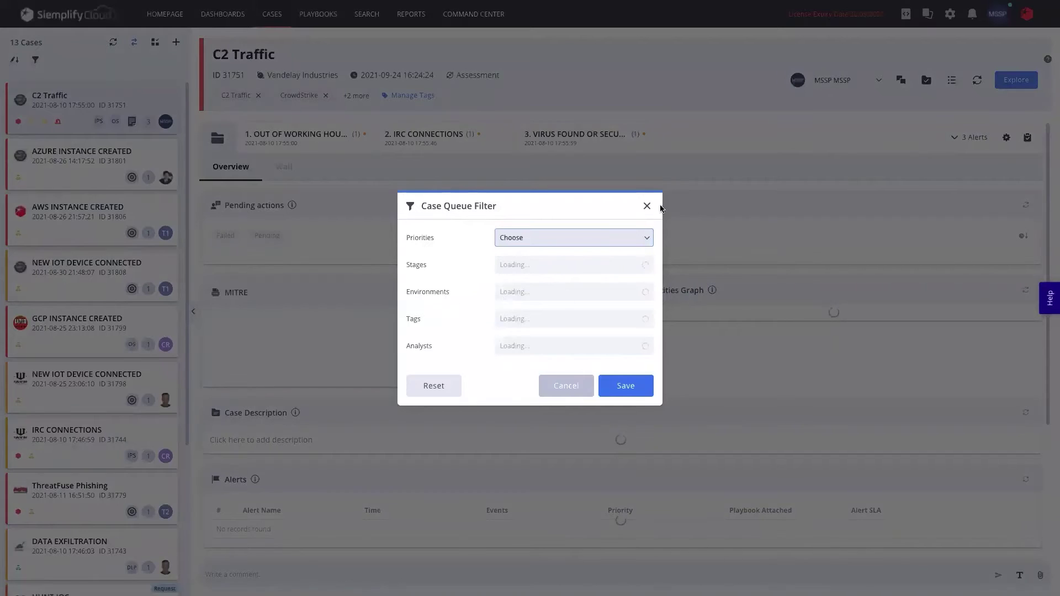
left_click(647, 206)
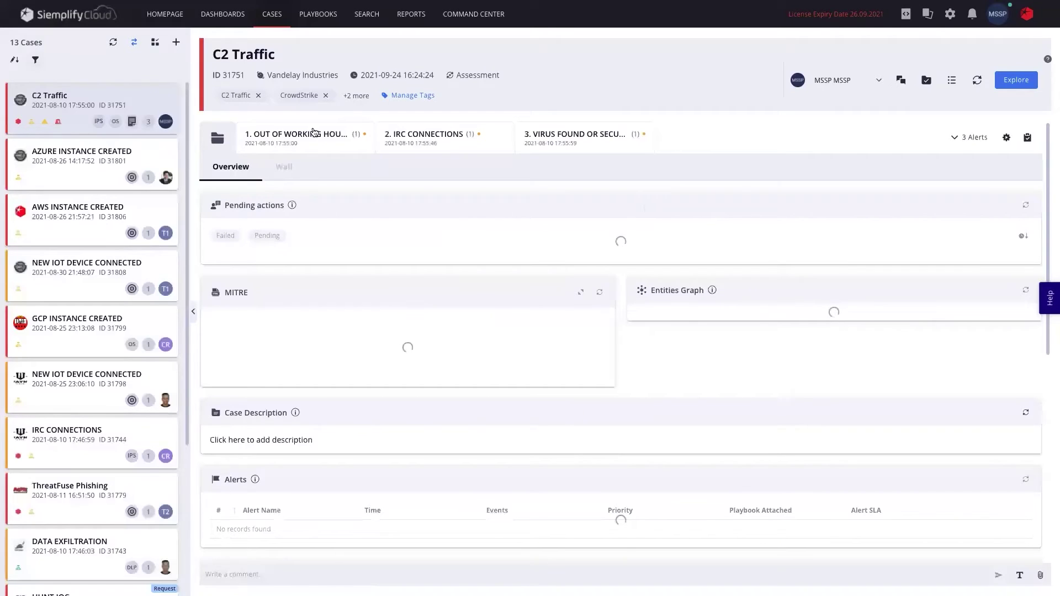
Open the 2. IRC CONNECTIONS alert and scroll its widgets down to Query results and back
left_click(416, 142)
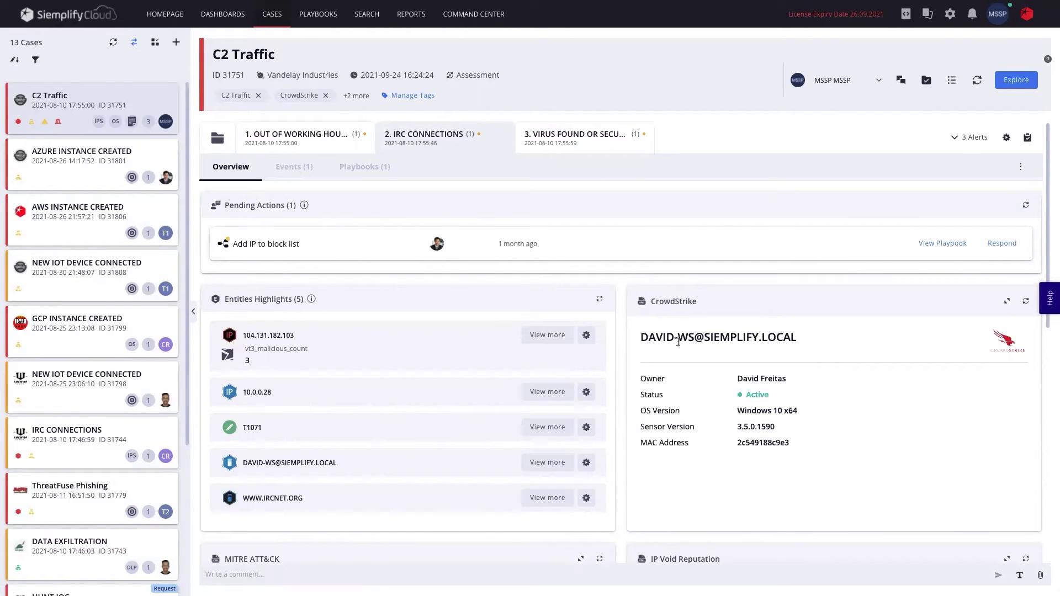
scroll(664, 343, "down", 1)
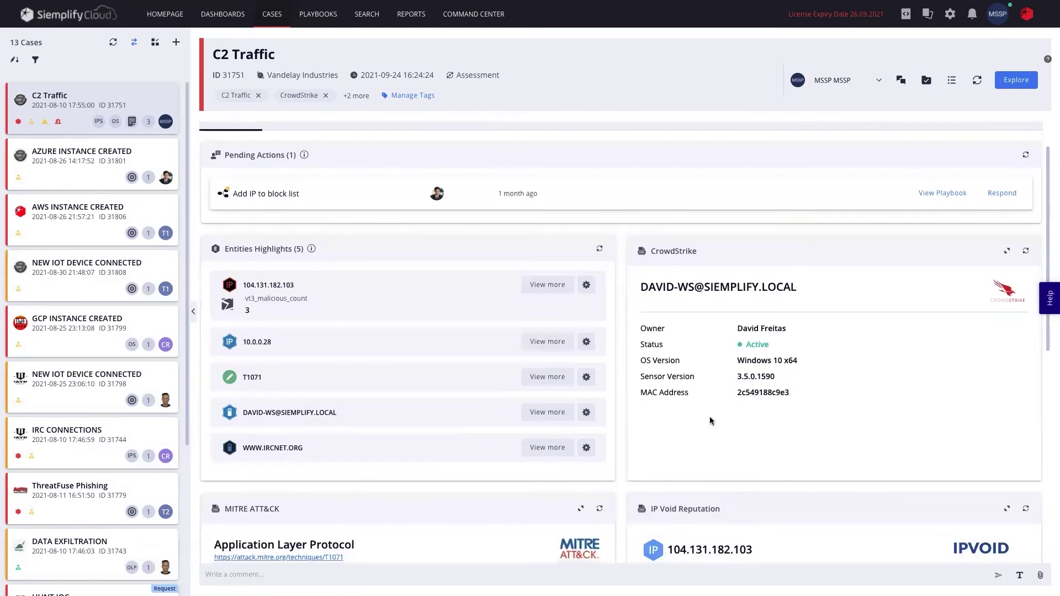
scroll(690, 394, "down", 1)
scroll(756, 372, "down", 3)
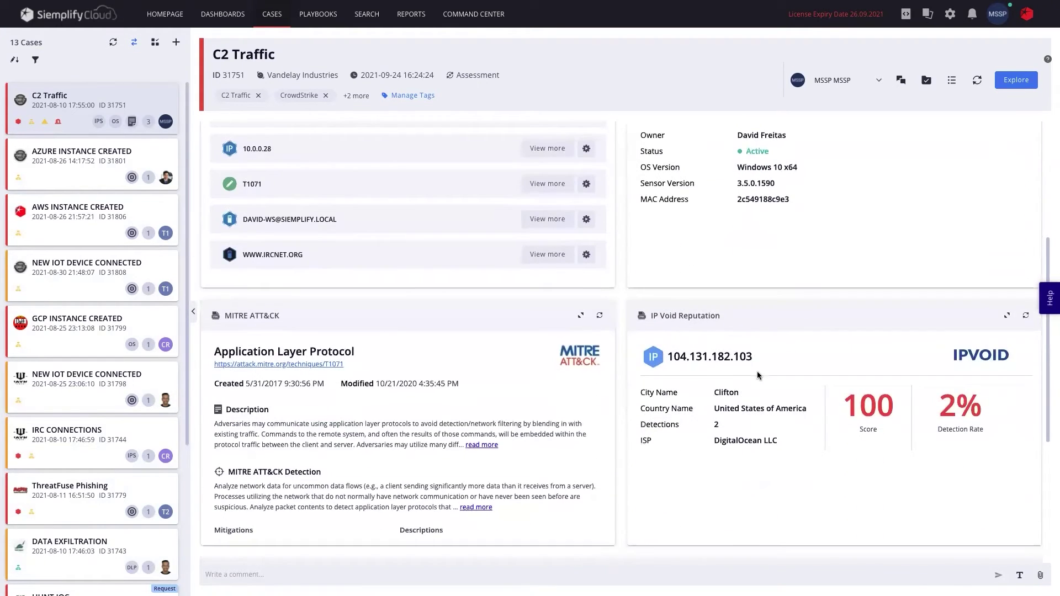
scroll(748, 390, "down", 2)
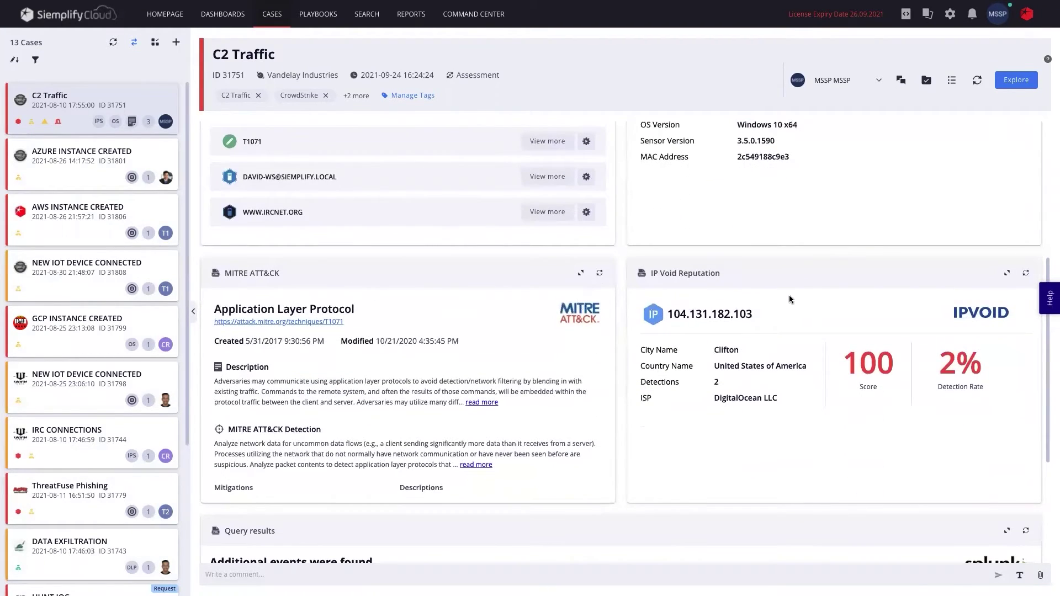
scroll(709, 378, "down", 4)
scroll(613, 474, "down", 1)
scroll(612, 472, "up", 1)
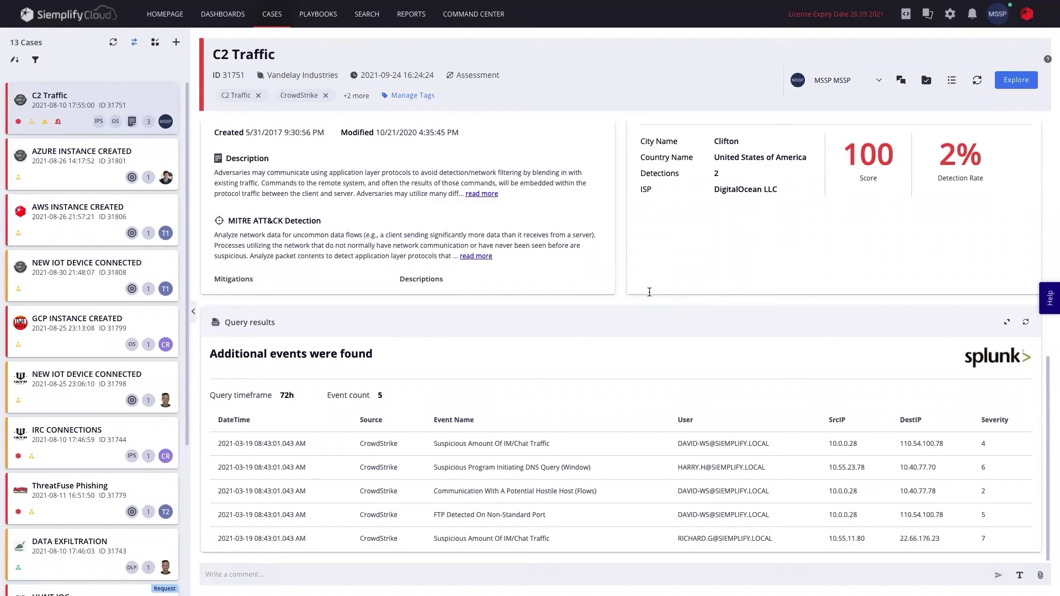
scroll(646, 287, "up", 10)
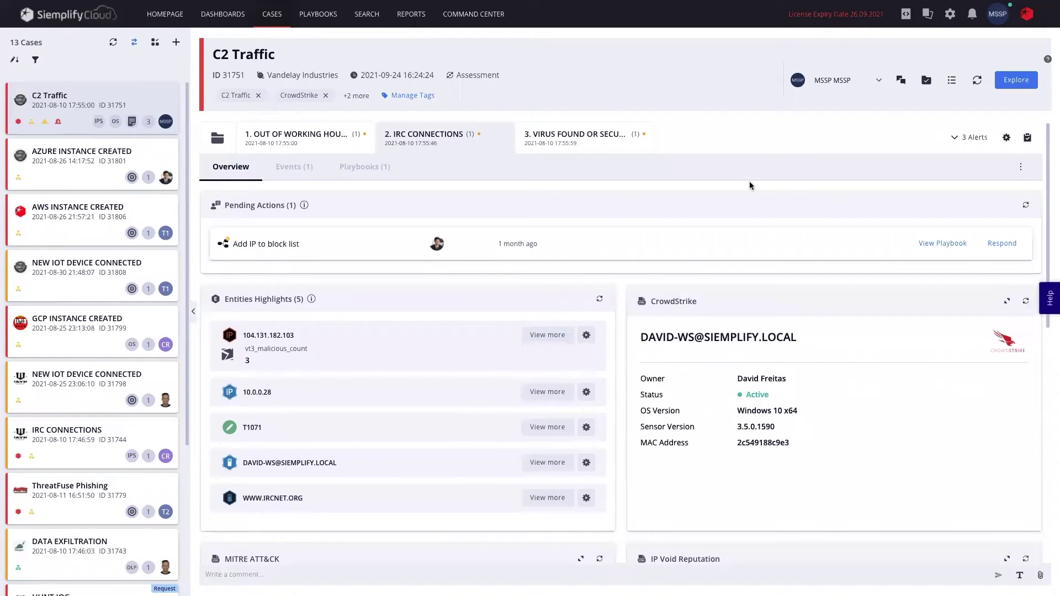
left_click(834, 80)
scroll(853, 166, "down", 3)
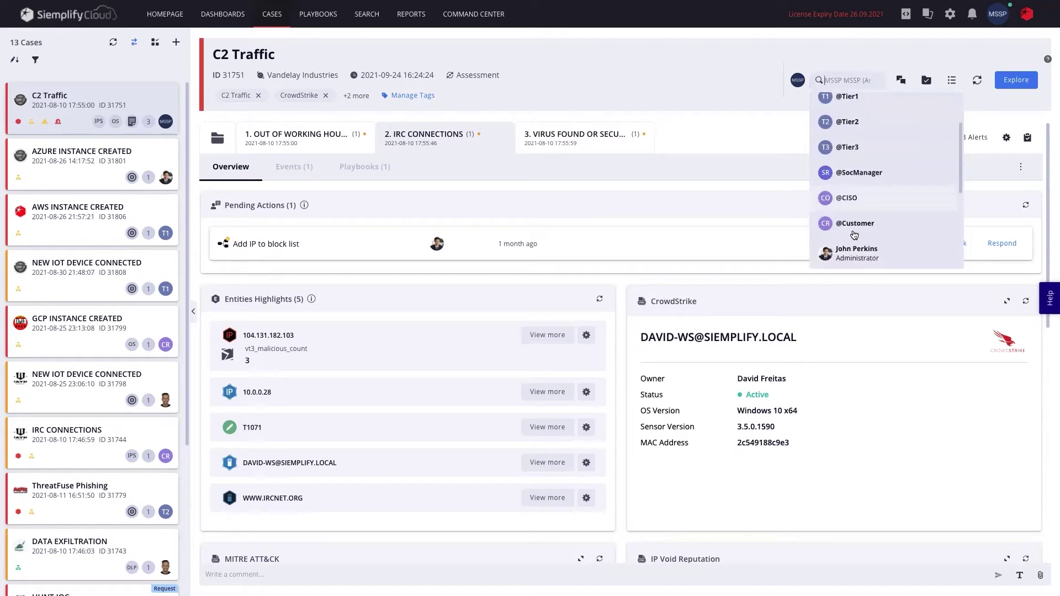
left_click(853, 222)
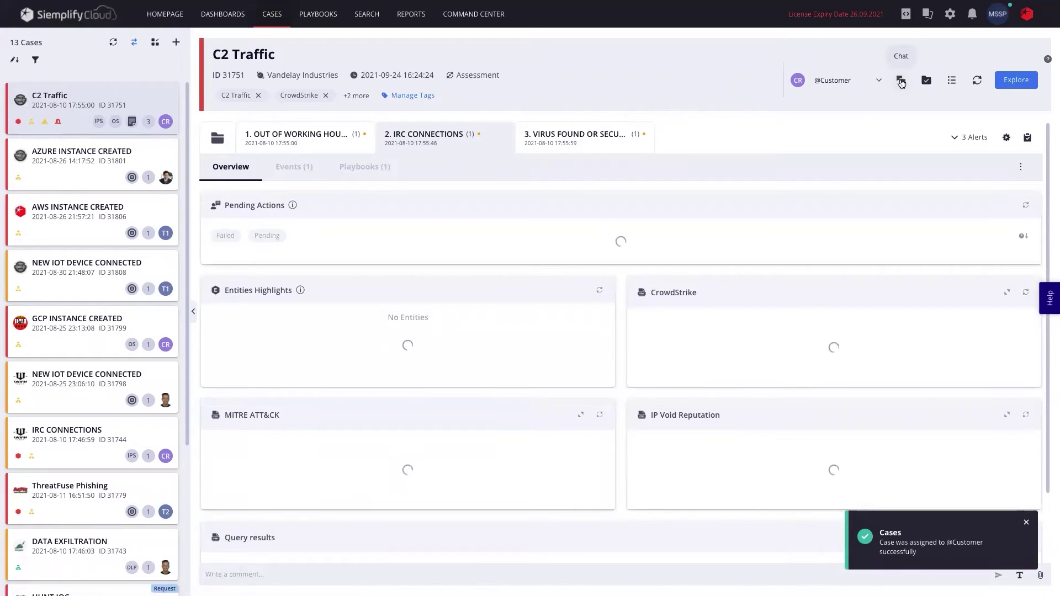
left_click(900, 81)
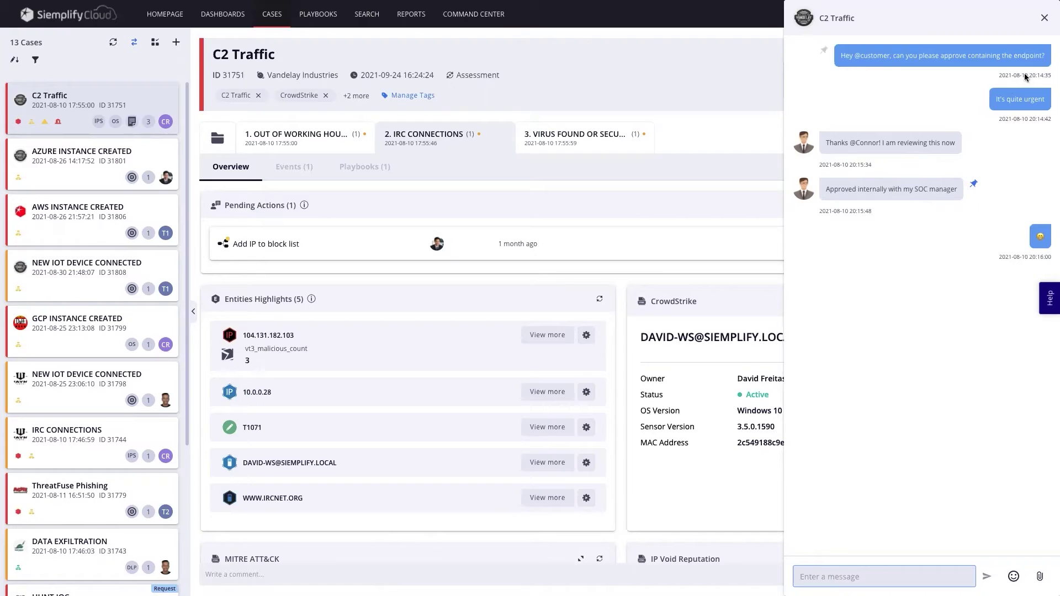
left_click(1044, 18)
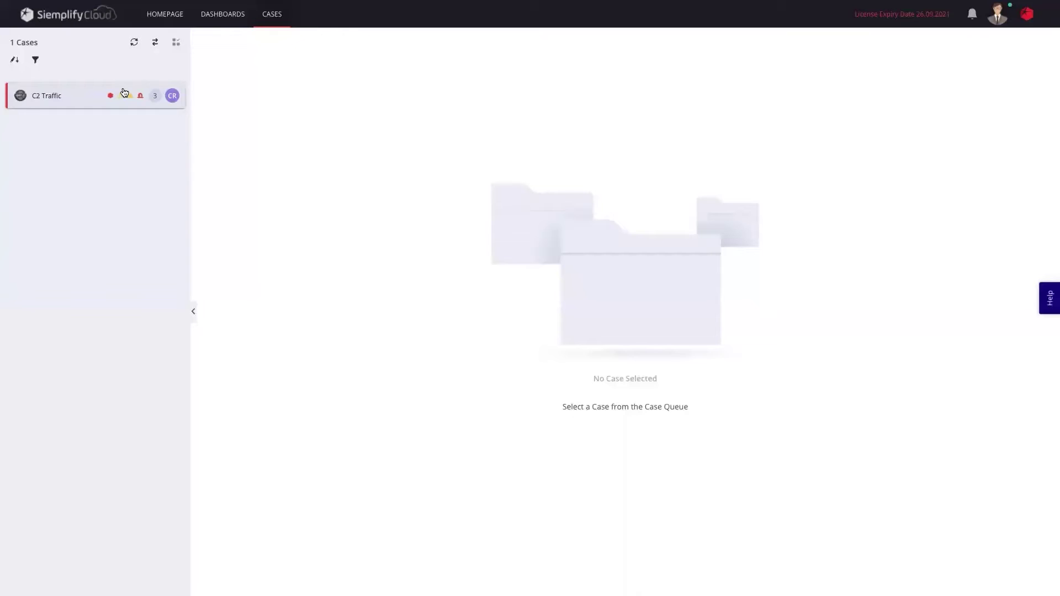
Open the C2 Traffic case from the customer queue and its 2. IRC CONNECTIONS alert
left_click(65, 104)
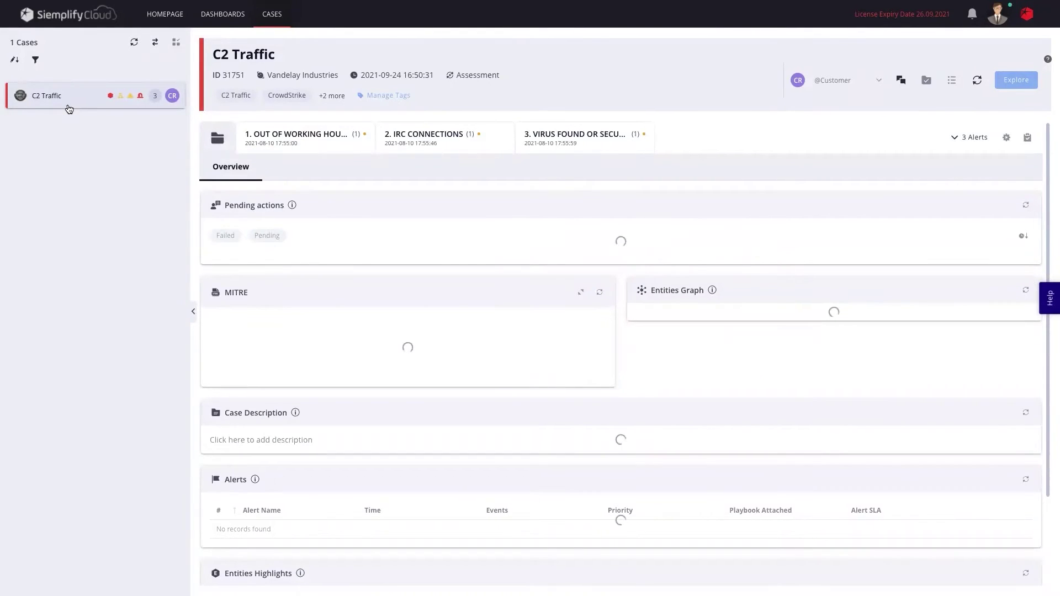
left_click(426, 137)
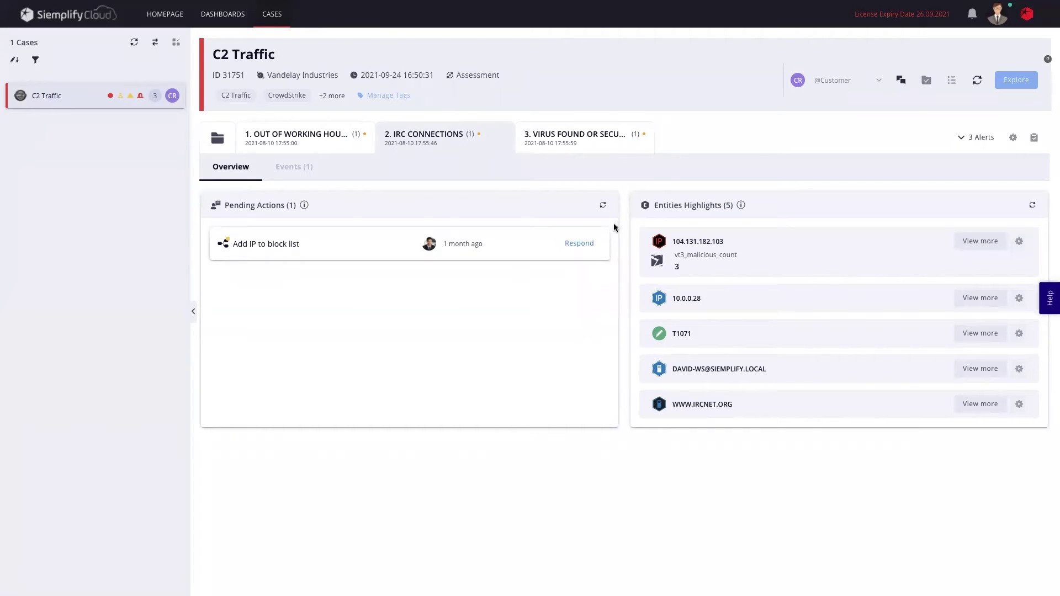
left_click_drag(224, 205, 301, 209)
left_click_drag(233, 243, 278, 244)
left_click(291, 246)
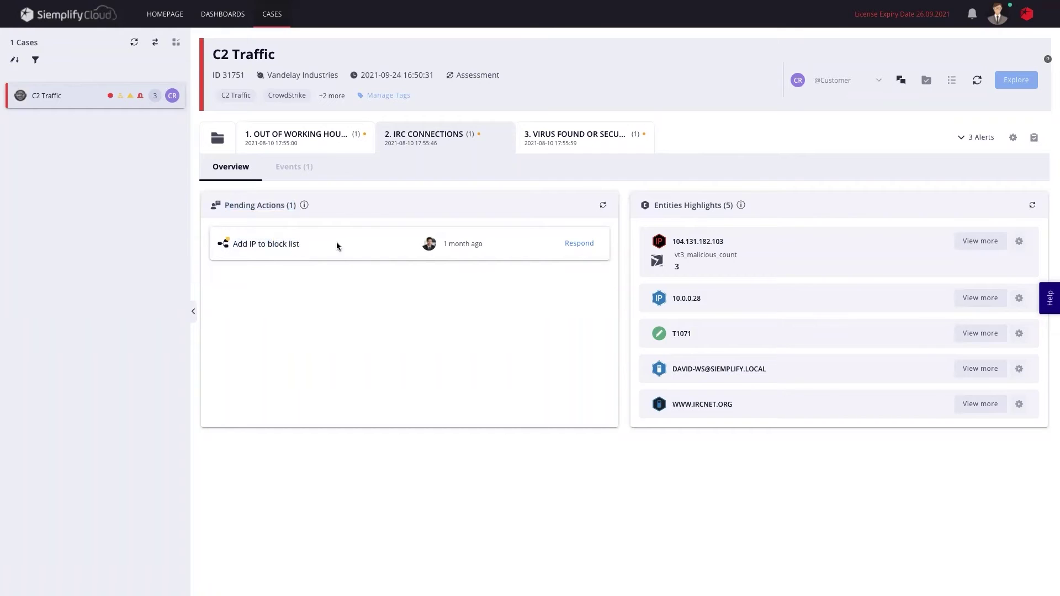
left_click(592, 248)
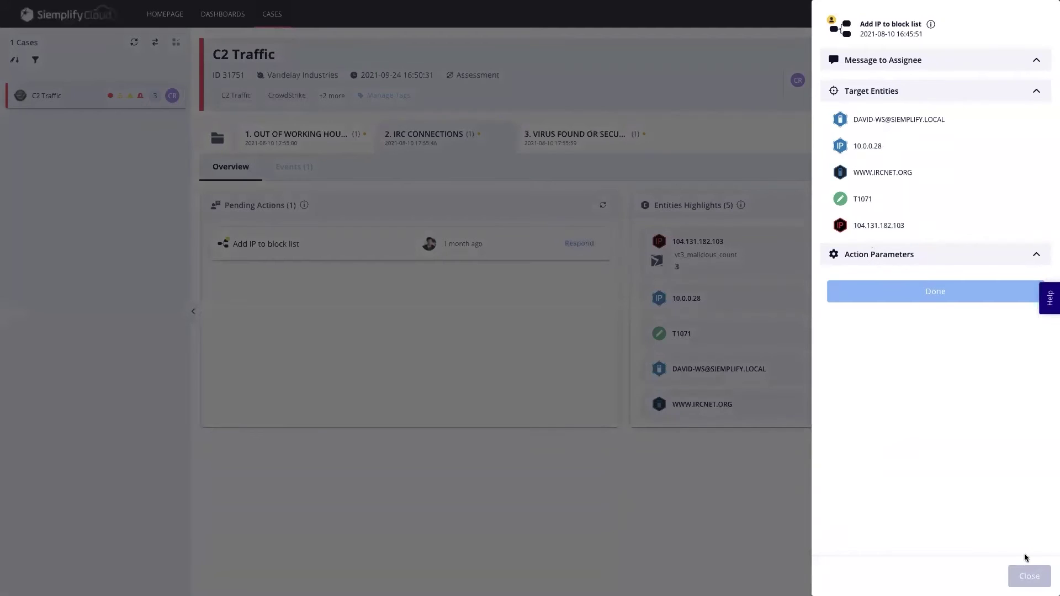
left_click(1030, 577)
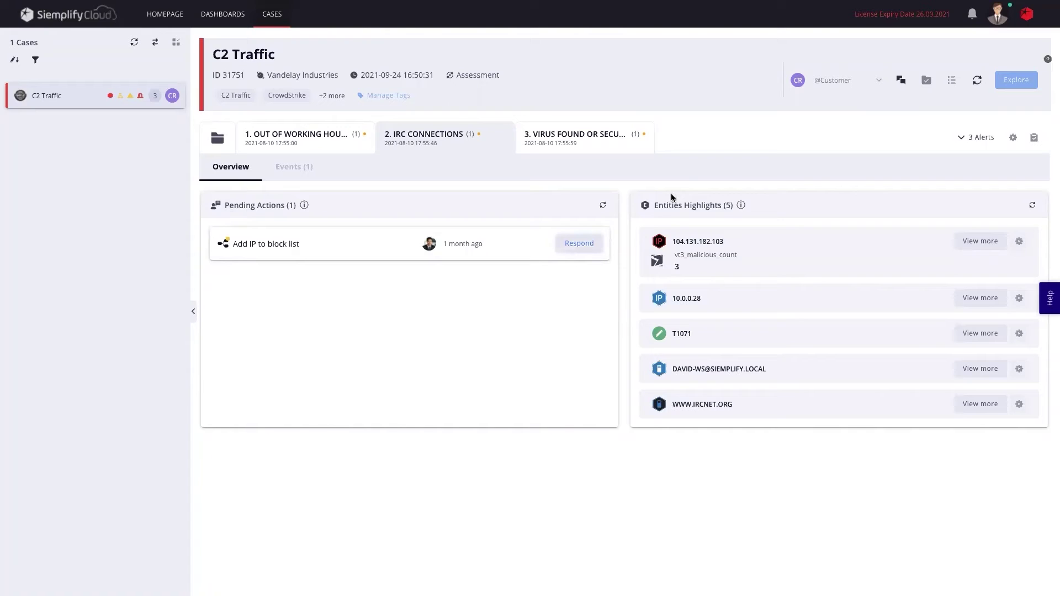
left_click(901, 80)
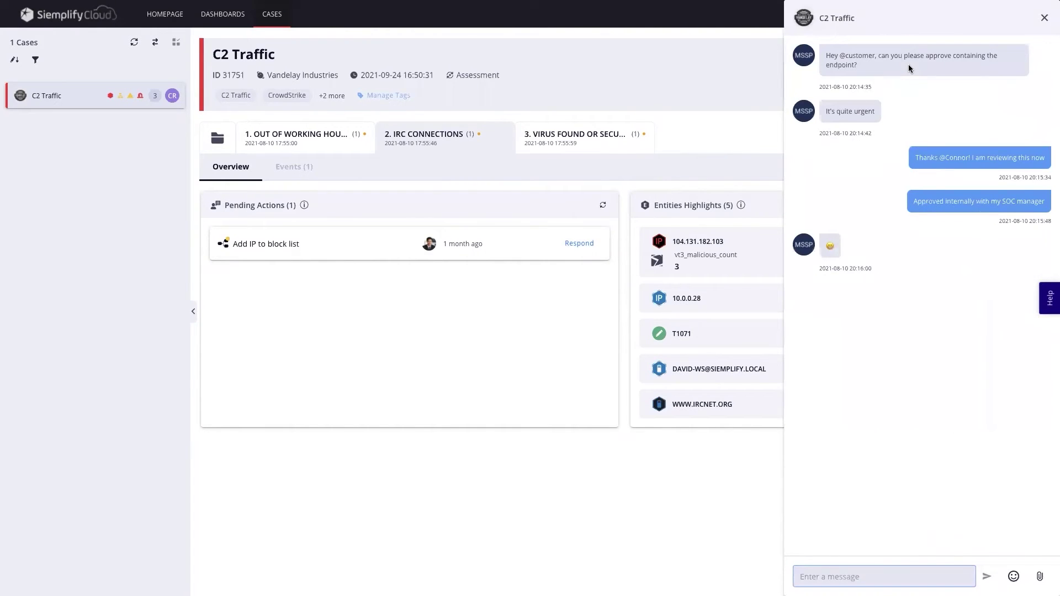
left_click(1044, 18)
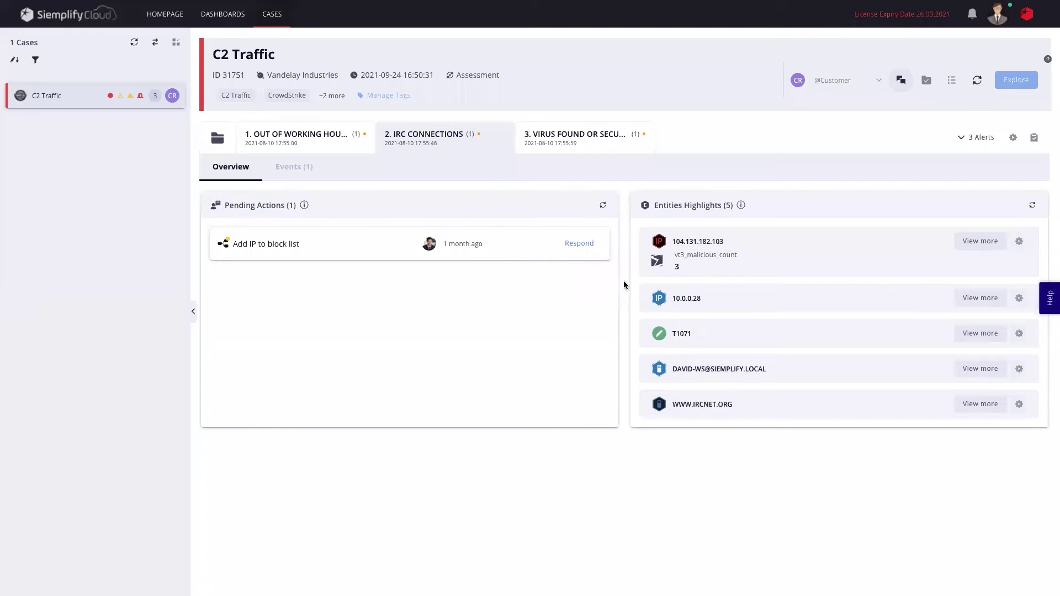
left_click(971, 14)
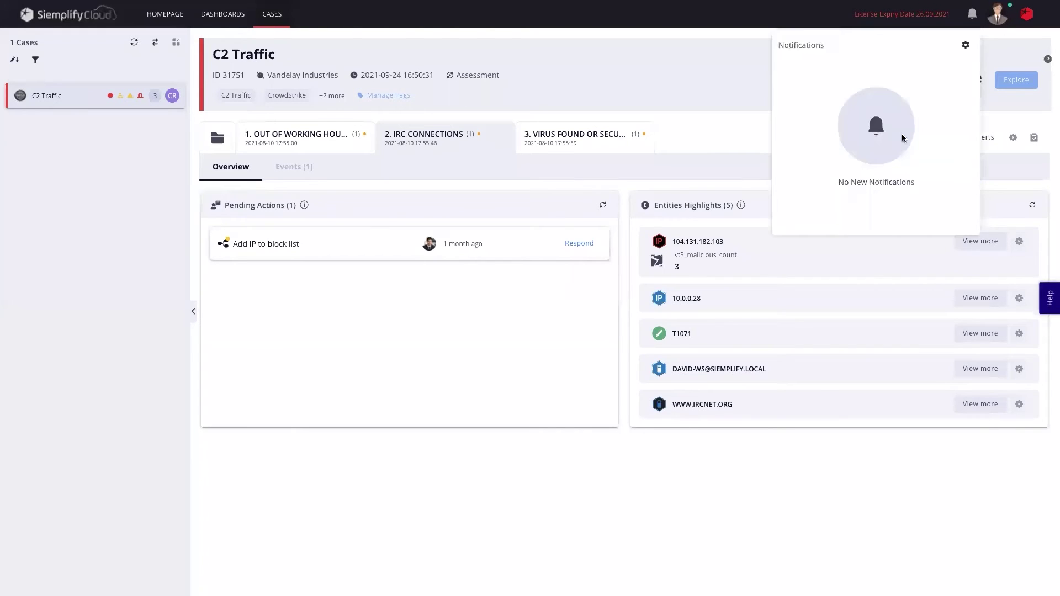
left_click(715, 106)
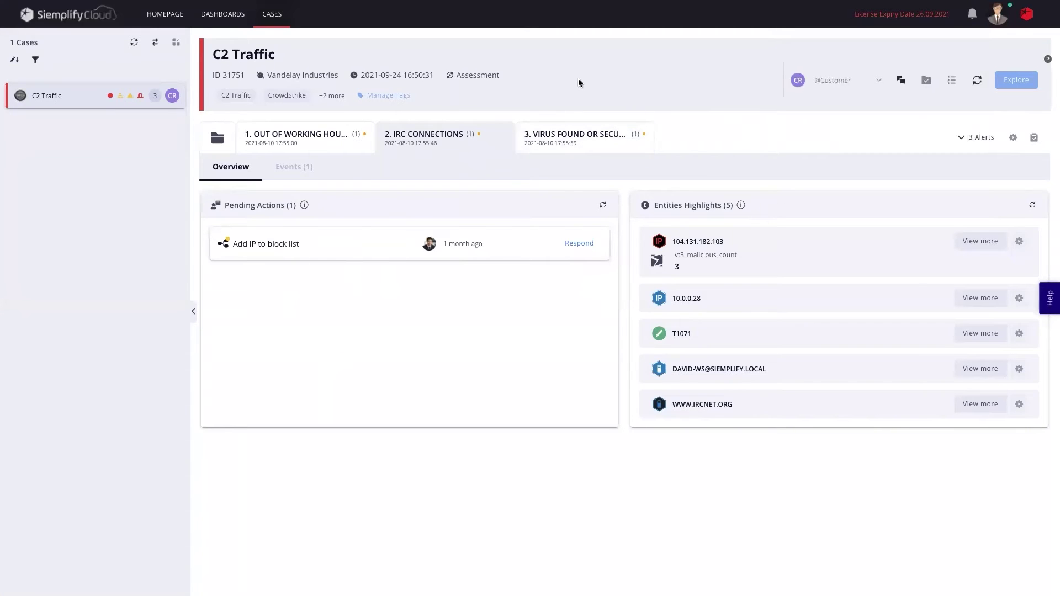
Review the SOC Status dashboard and its Last Year | 1 Environments filter, then return to the Homepage
left_click(223, 27)
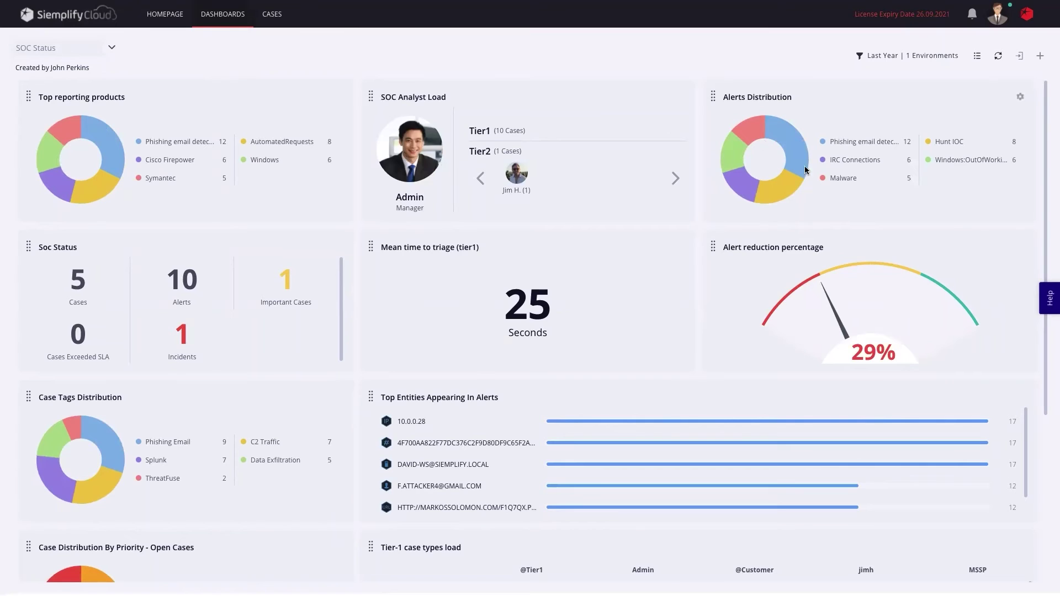
left_click(926, 56)
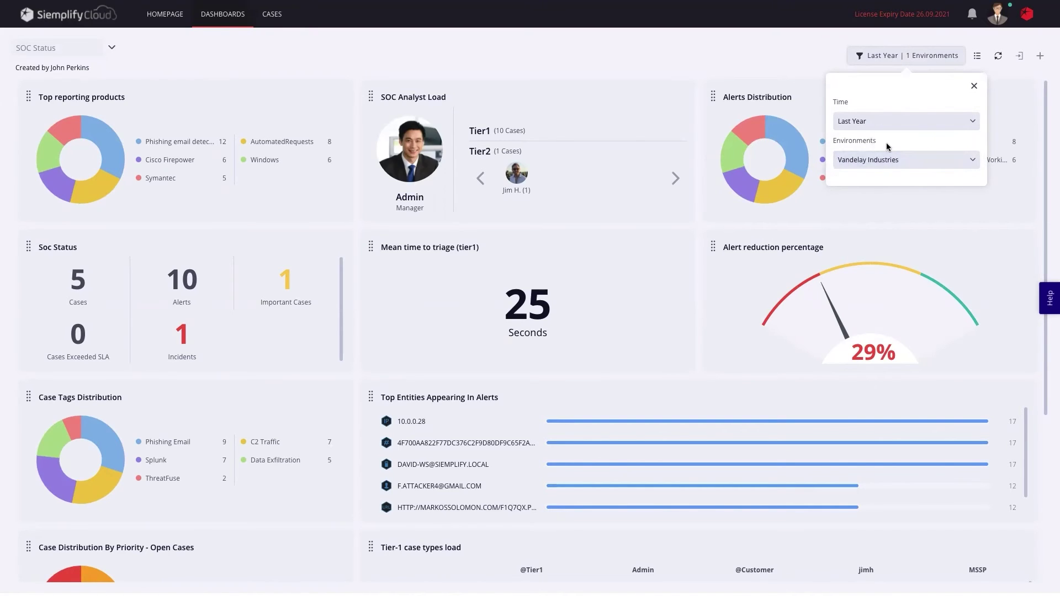
left_click(145, 13)
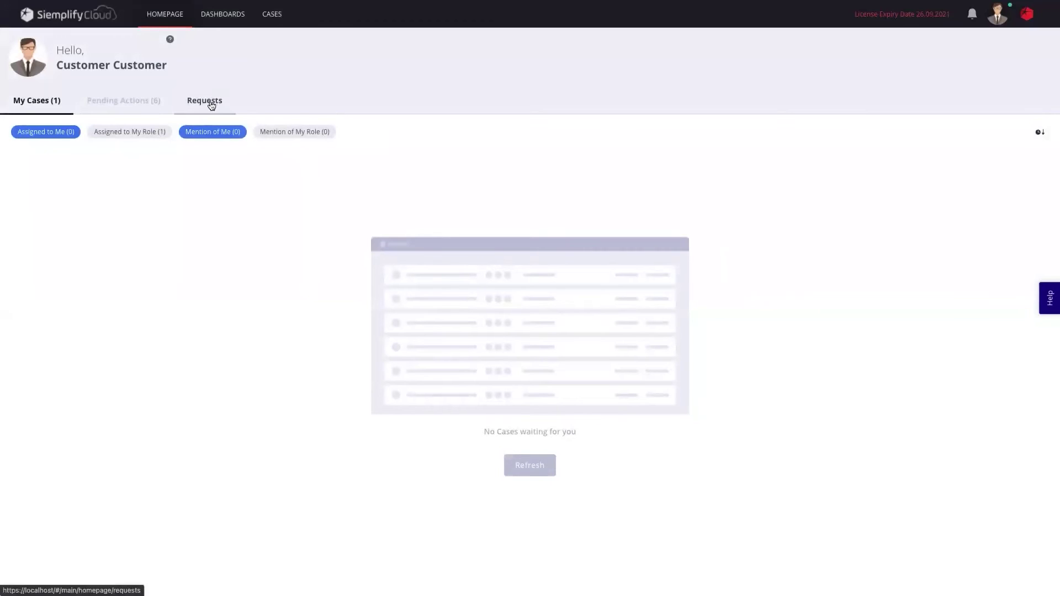
From the empty Requests tab, open the New Request panel
left_click(212, 106)
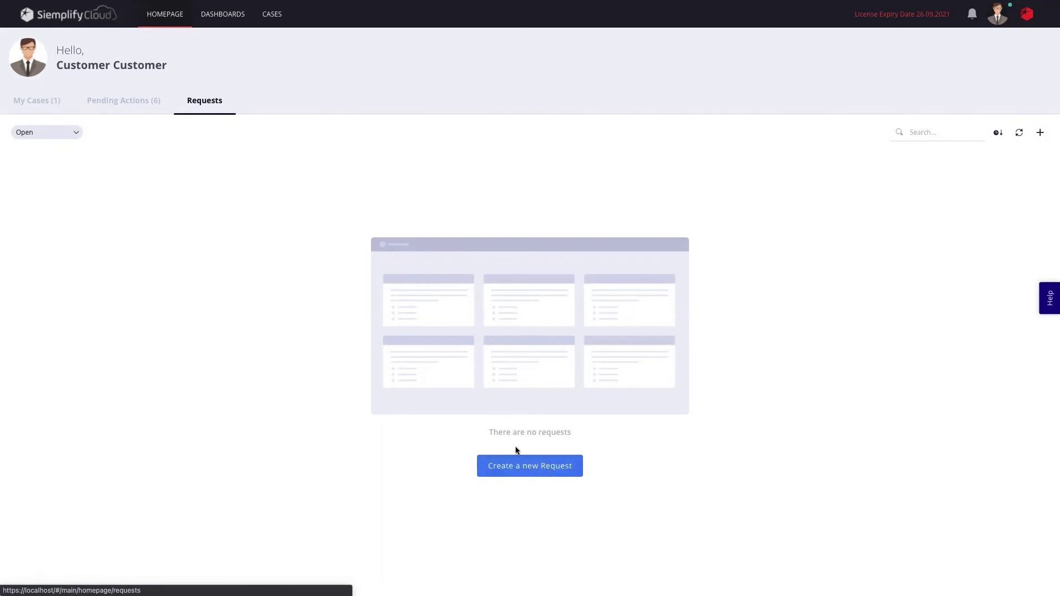
left_click(521, 466)
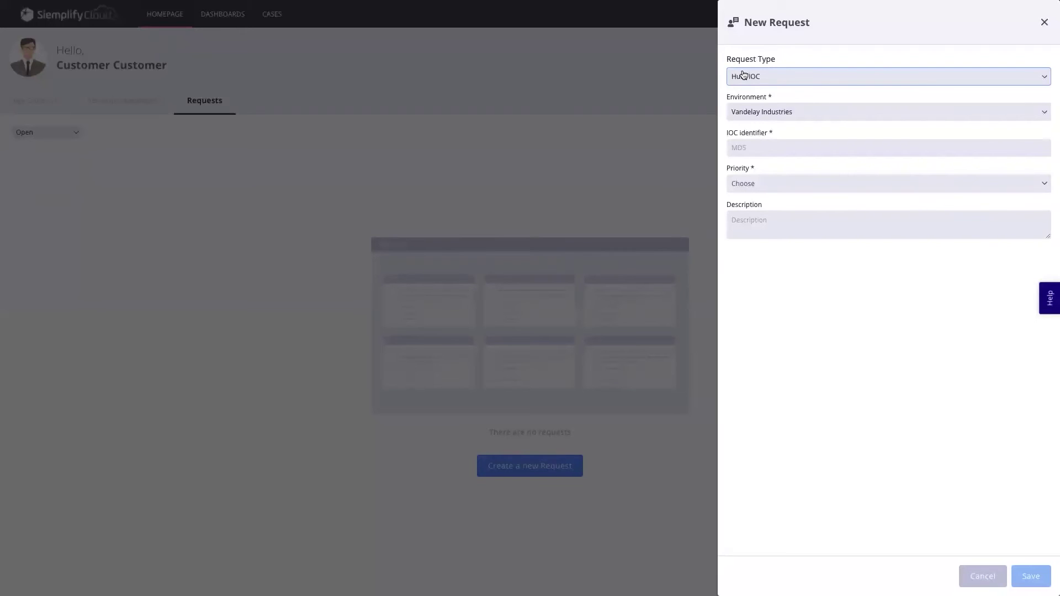
Submit a High-priority Hunt IOC request for hash 51E13F57249BA7B01147130D013A7F2C and confirm it
left_click(745, 76)
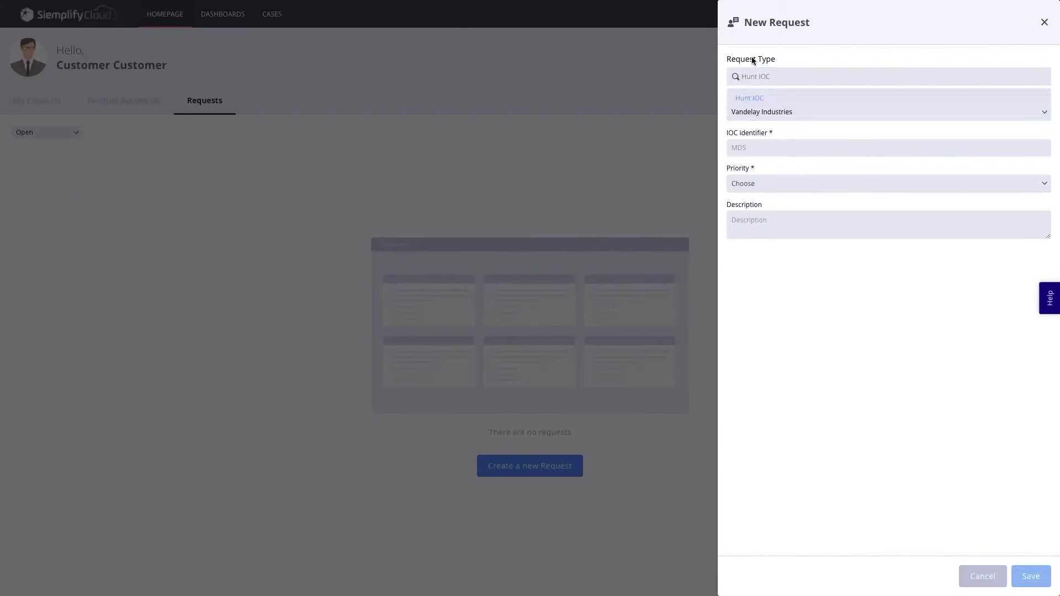
left_click(749, 98)
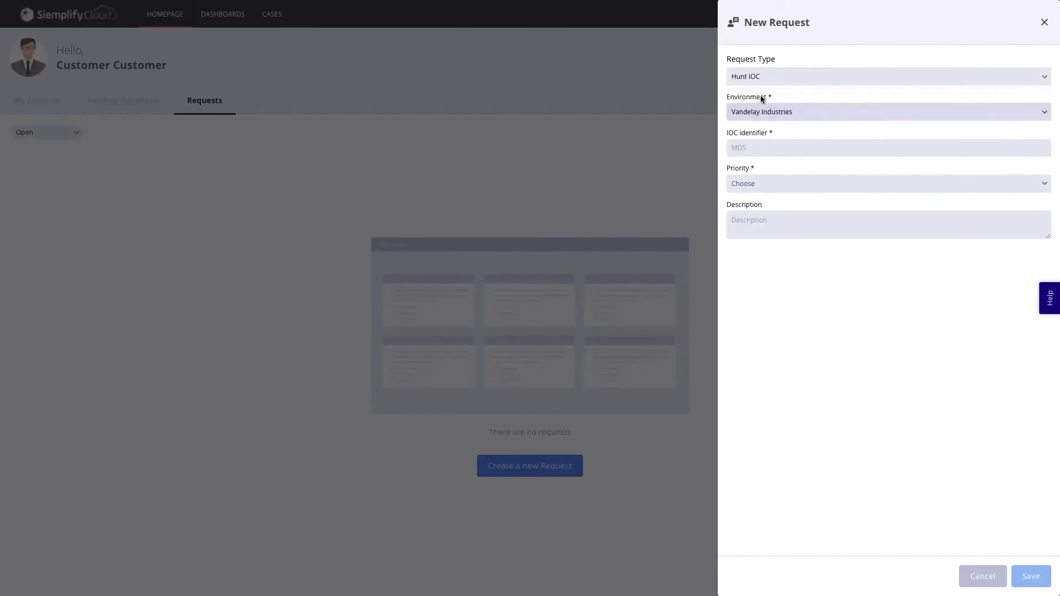
left_click(765, 147)
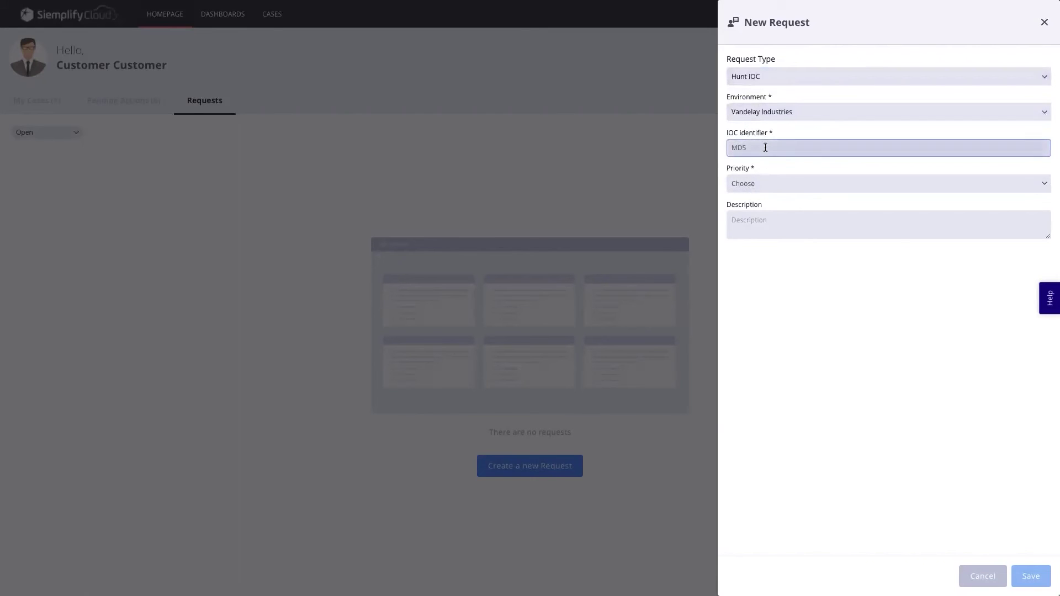
type("51E13F57249BA7B01147130D013A7F2C")
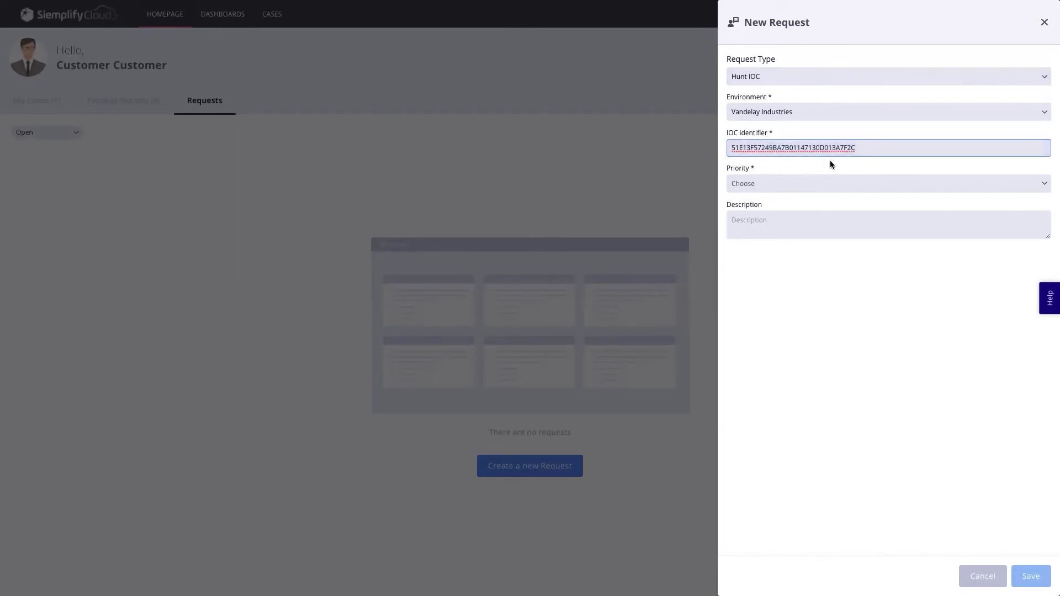
left_click(791, 187)
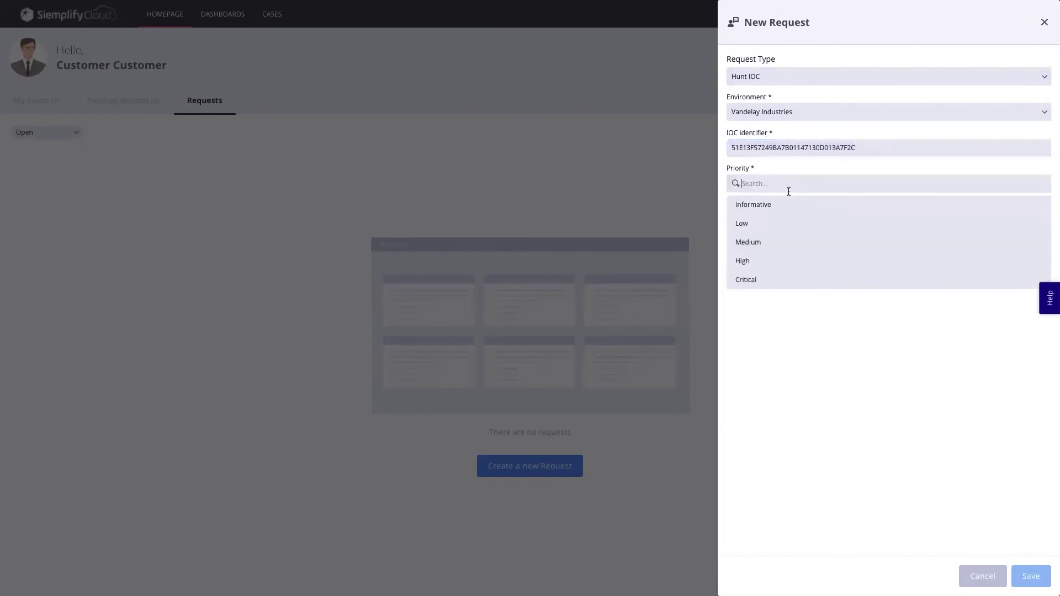
left_click(756, 260)
left_click(770, 228)
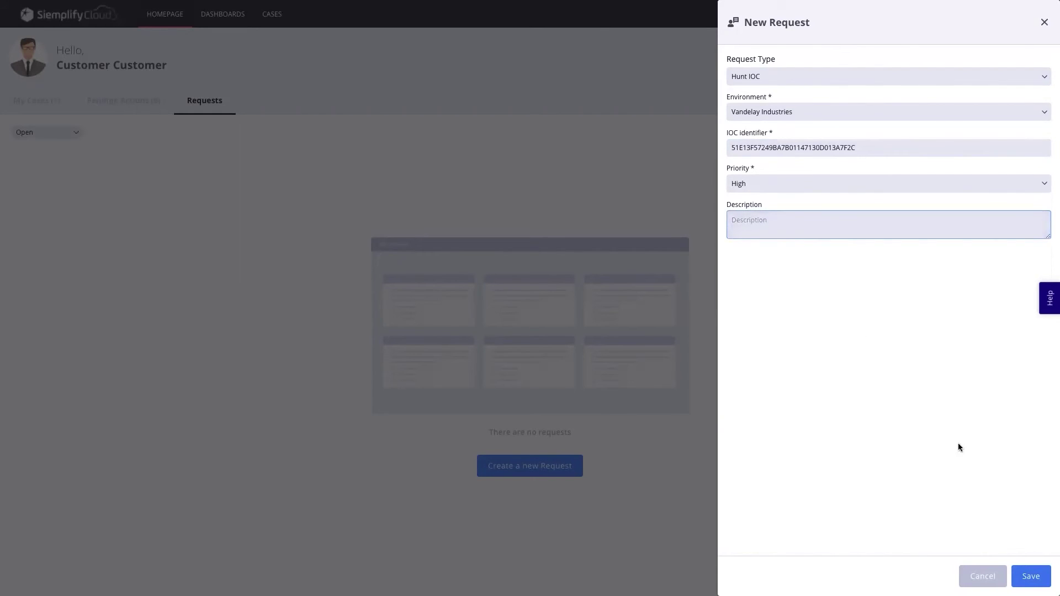
left_click(1027, 577)
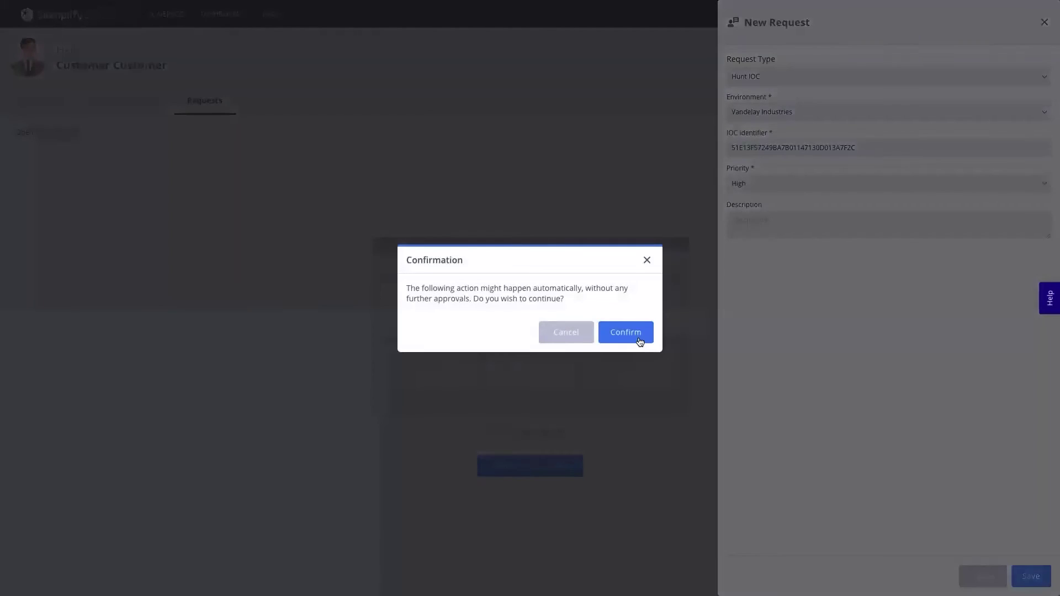
left_click(638, 336)
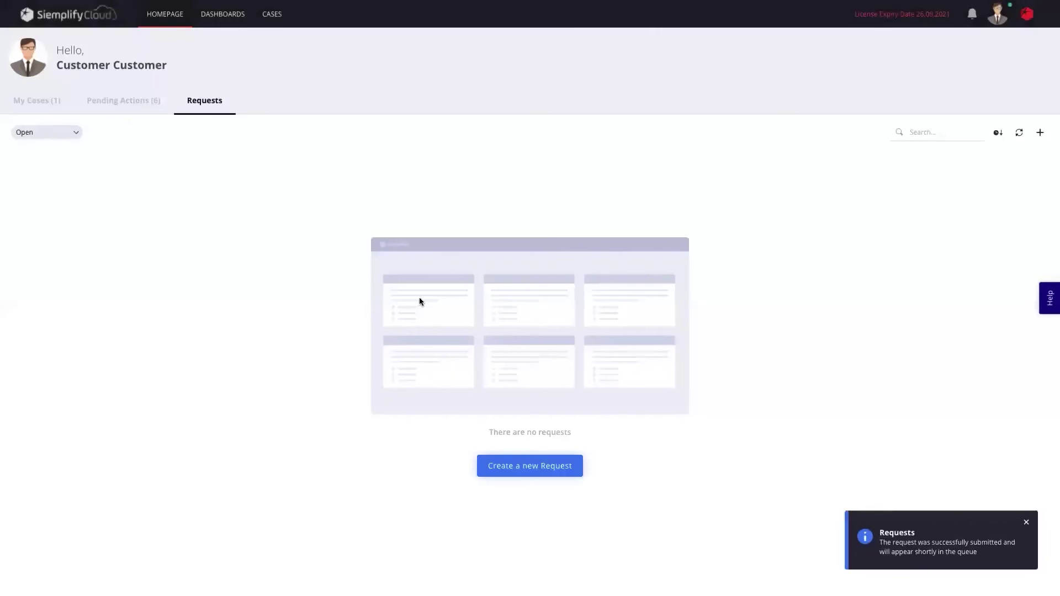
Refresh the Requests page and the case queue, then open the new HUNT IOC case
left_click(1019, 133)
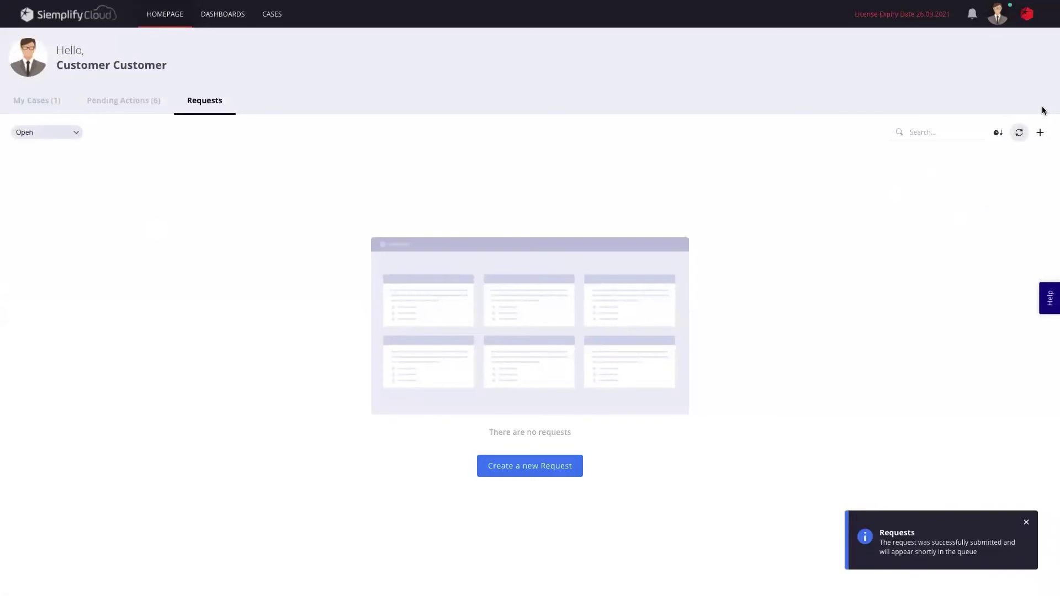
left_click(1019, 133)
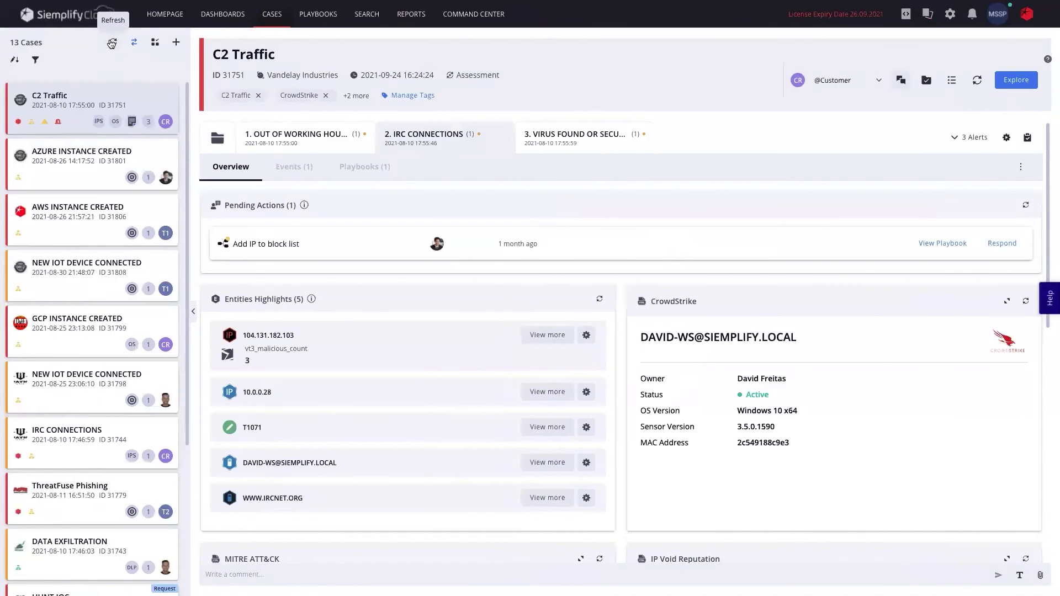
left_click(112, 44)
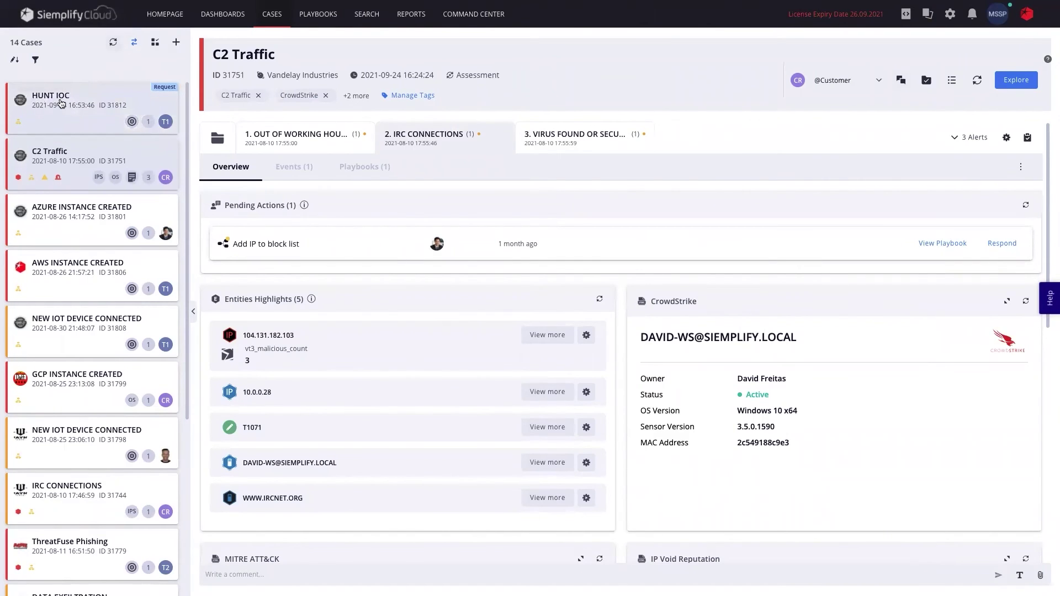
left_click(104, 106)
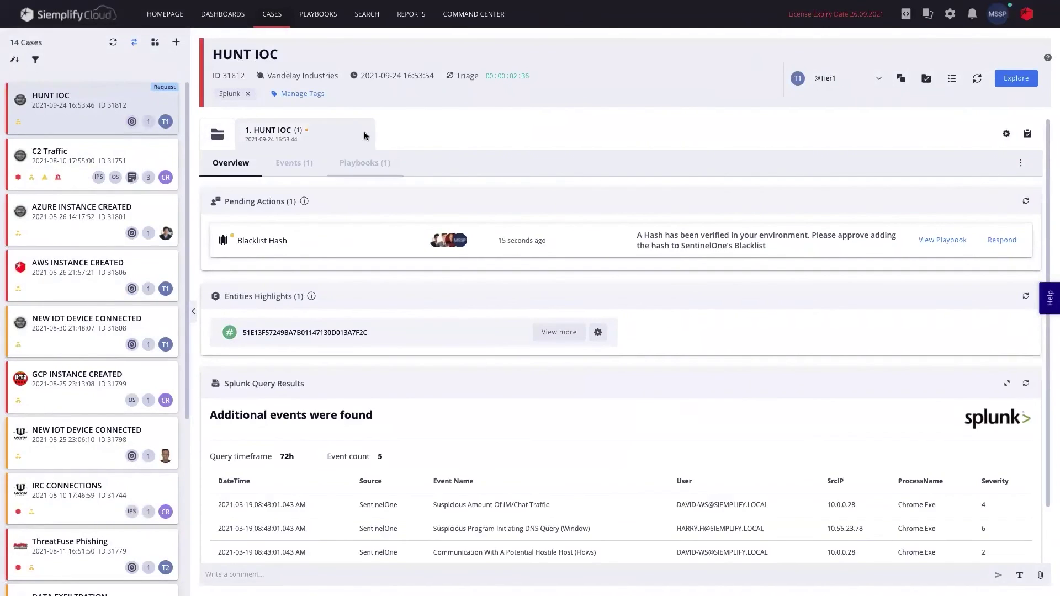
left_click(364, 164)
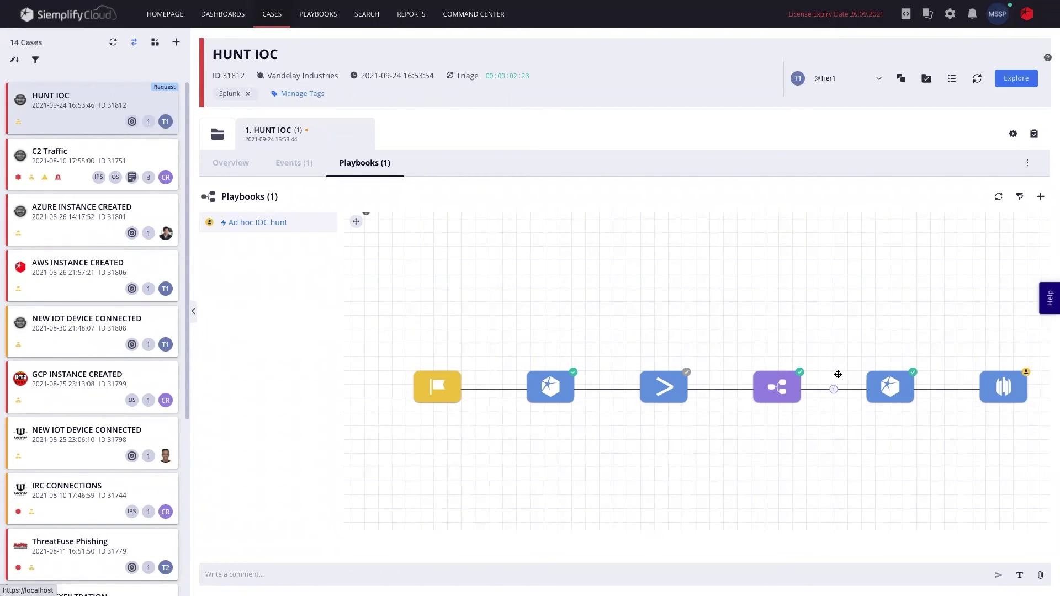
left_click(230, 163)
scroll(590, 343, "down", 1)
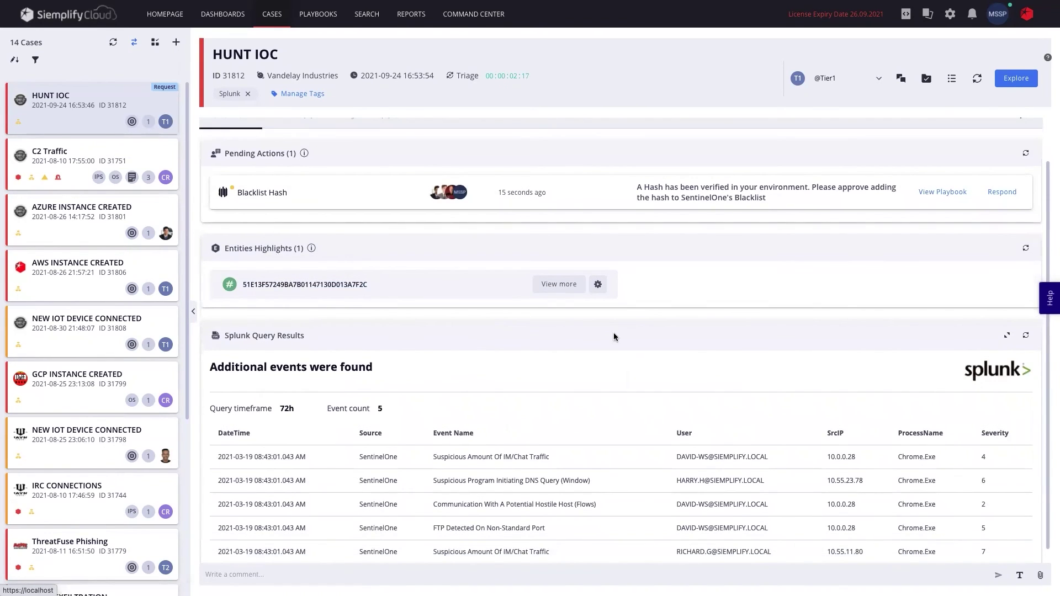
scroll(613, 336, "down", 1)
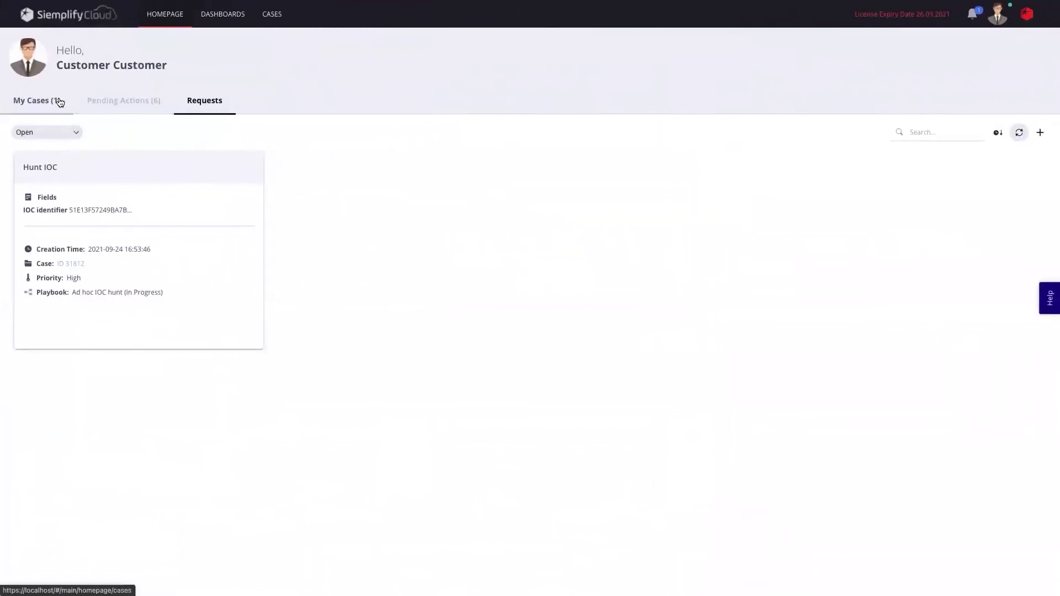
From the Blacklist Hash notification, show Critical pending actions sorted Newest to Oldest
left_click(971, 13)
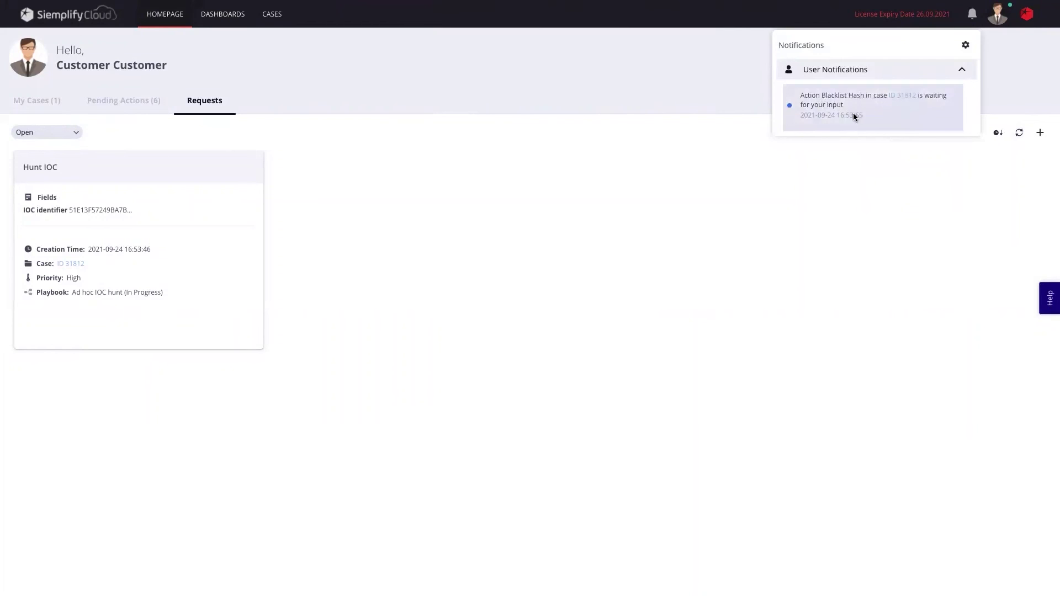
left_click(106, 101)
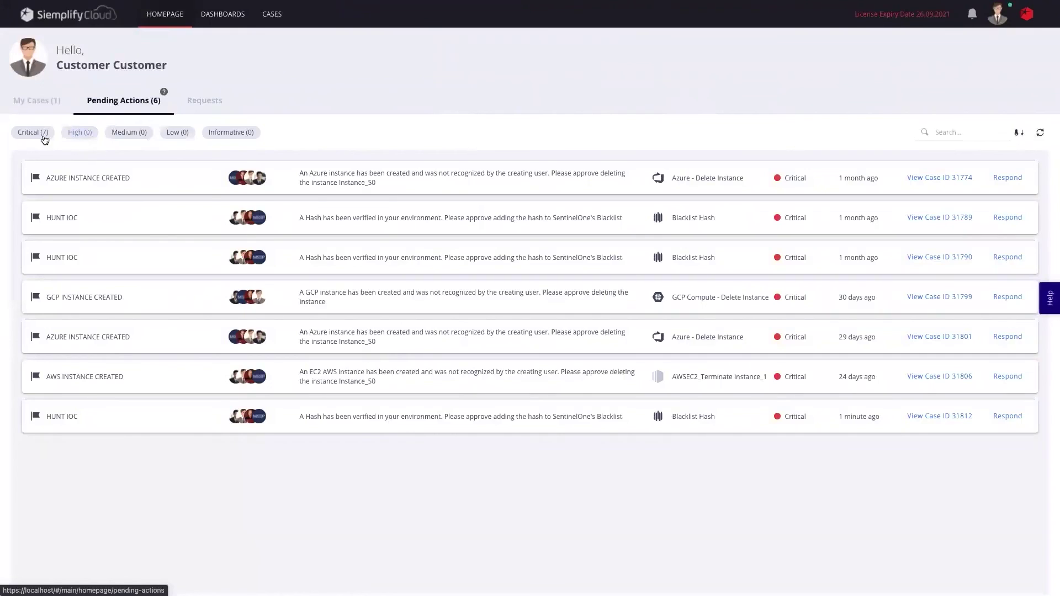
left_click(33, 132)
left_click(1019, 134)
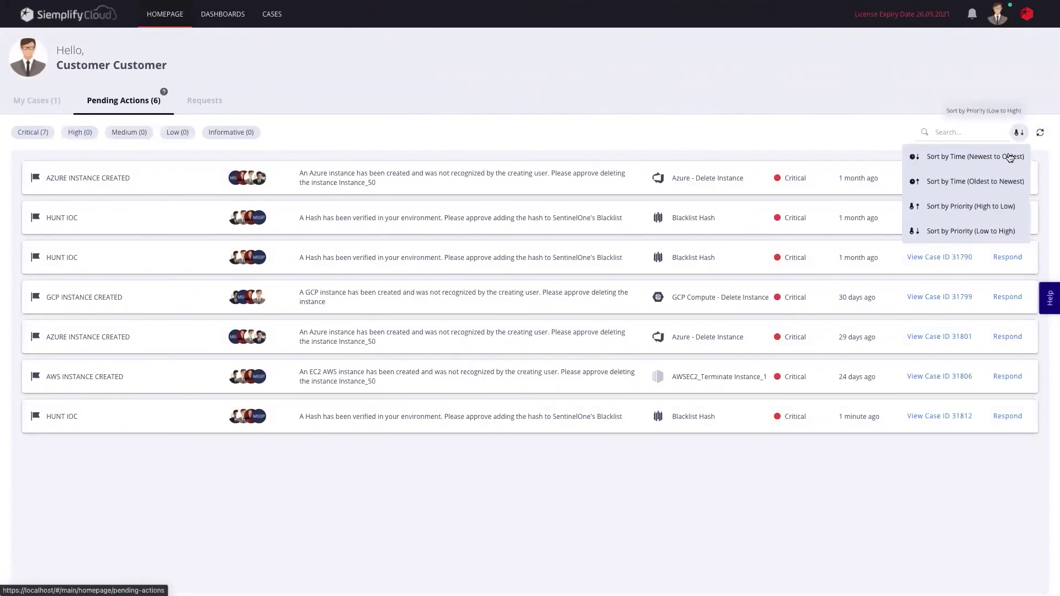
left_click(1006, 160)
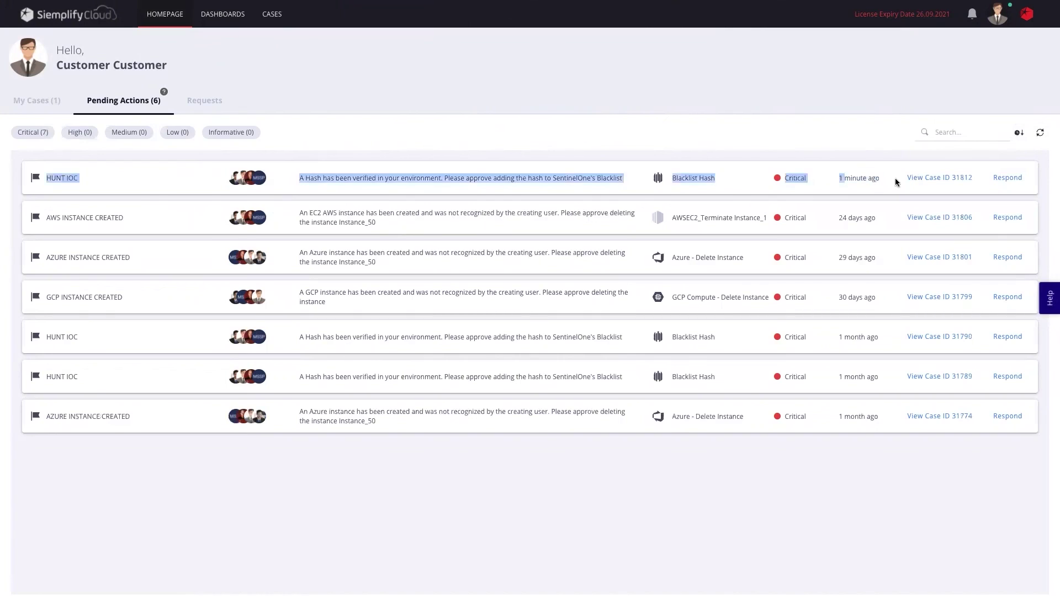
Highlight the newest HUNT IOC action's row and description text to read it
triple_click(861, 178)
left_click(738, 186)
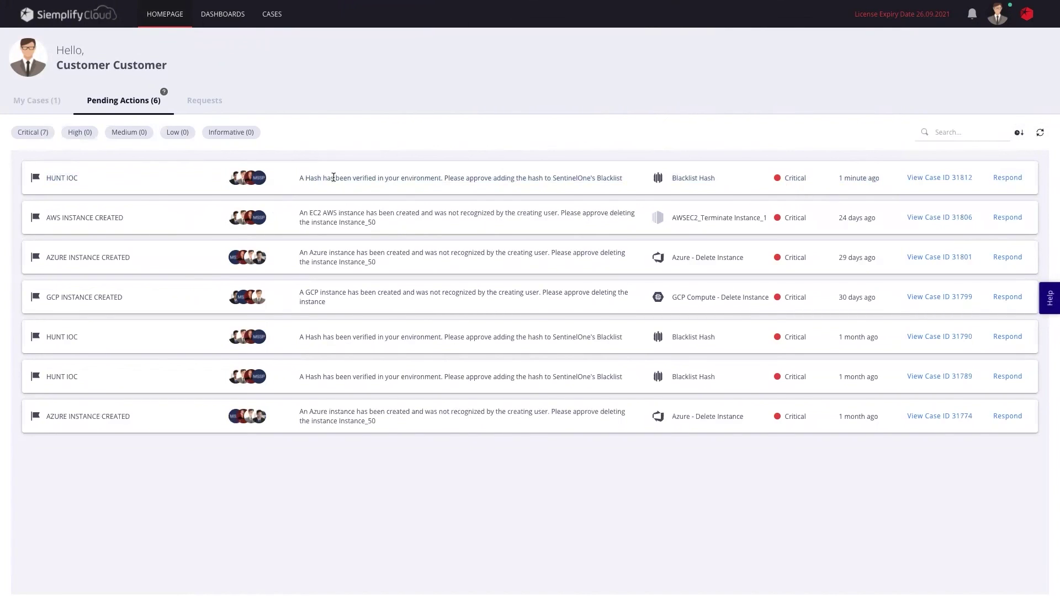
left_click_drag(304, 178, 632, 178)
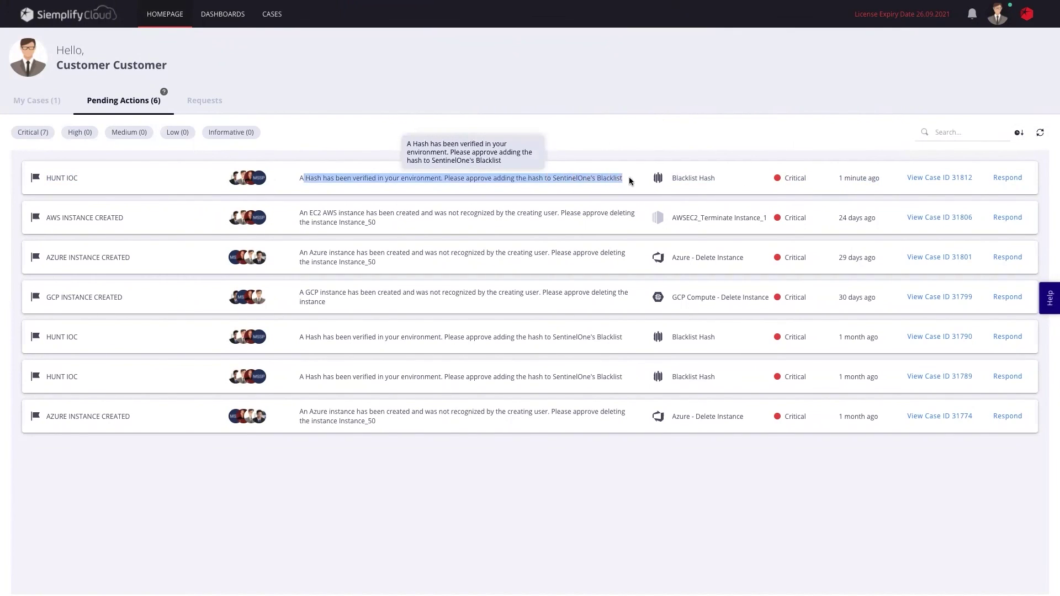
left_click(670, 179)
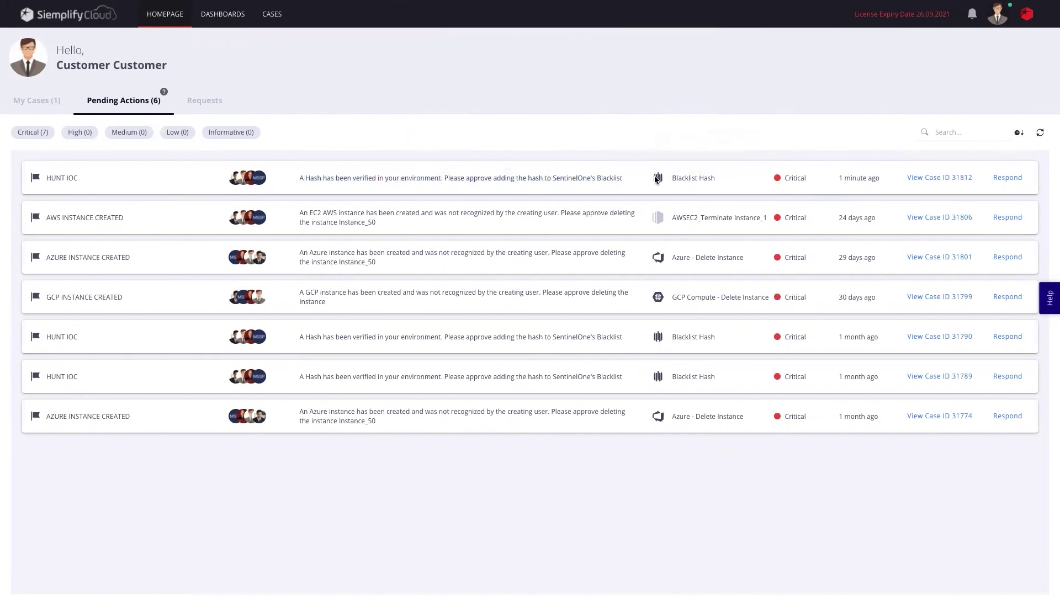
Open the Respond panel for the newest HUNT IOC Blacklist Hash action
left_click(1006, 177)
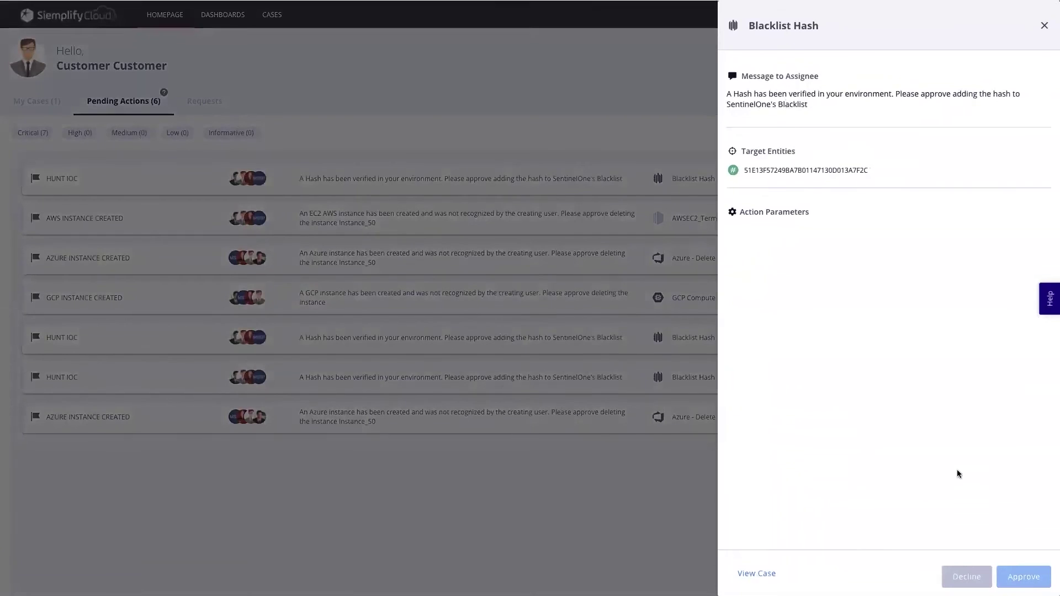